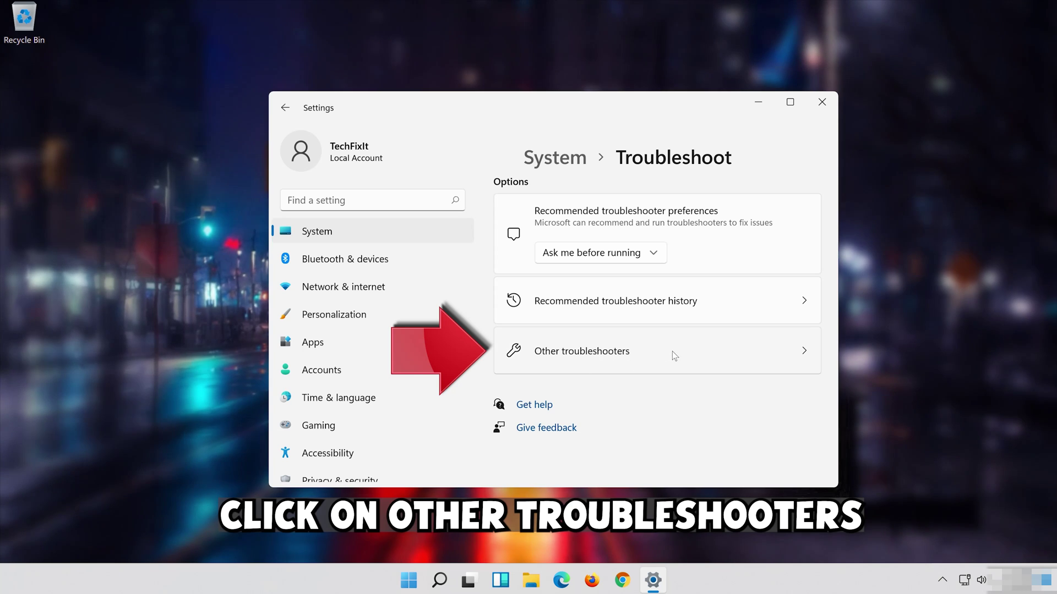
# Open the list of other troubleshooters in the system Troubleshoot settings
pyautogui.click(659, 357)
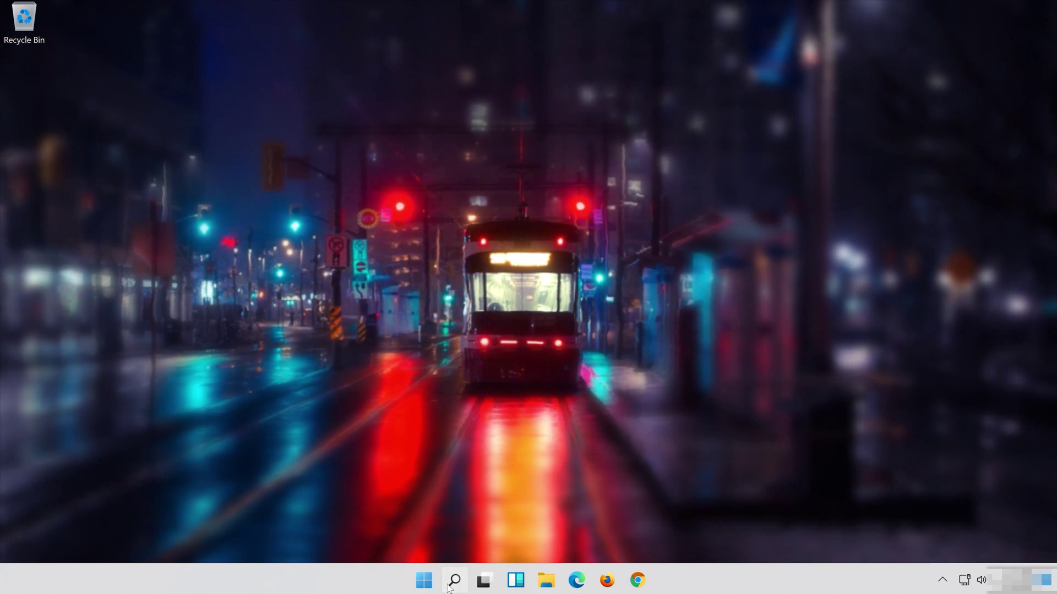
# Search Windows for "device manager", open Device Manager and move its window toward the middle of the desktop
pyautogui.click(449, 587)
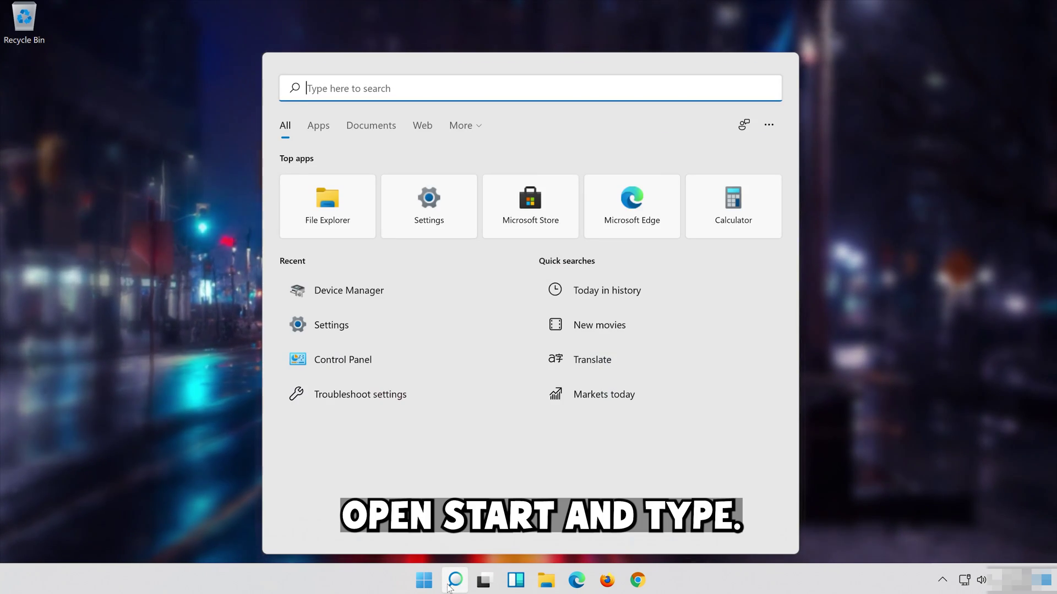
pyautogui.write('device manag')
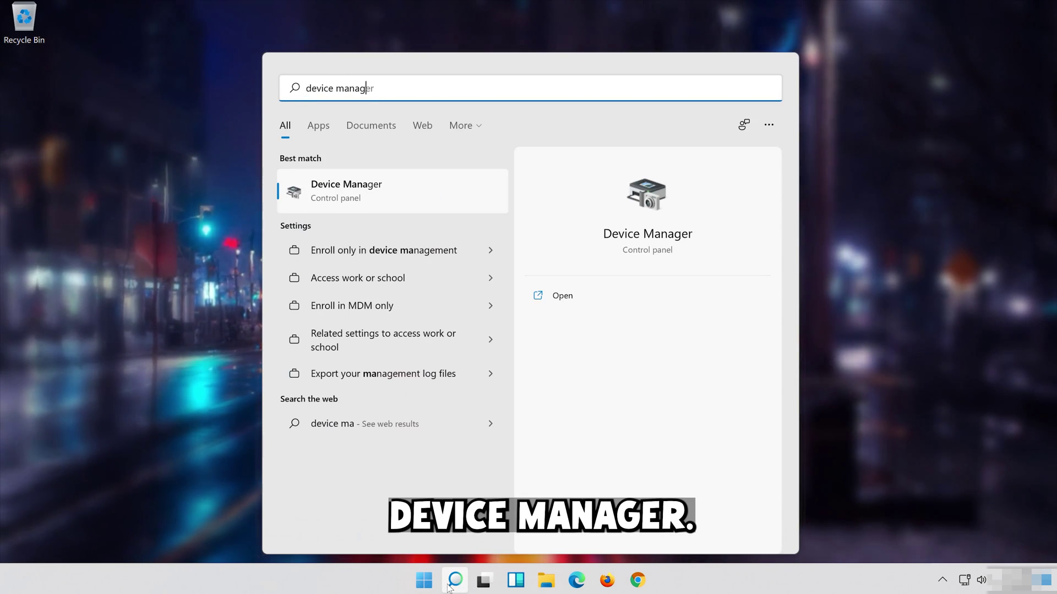
pyautogui.write('er')
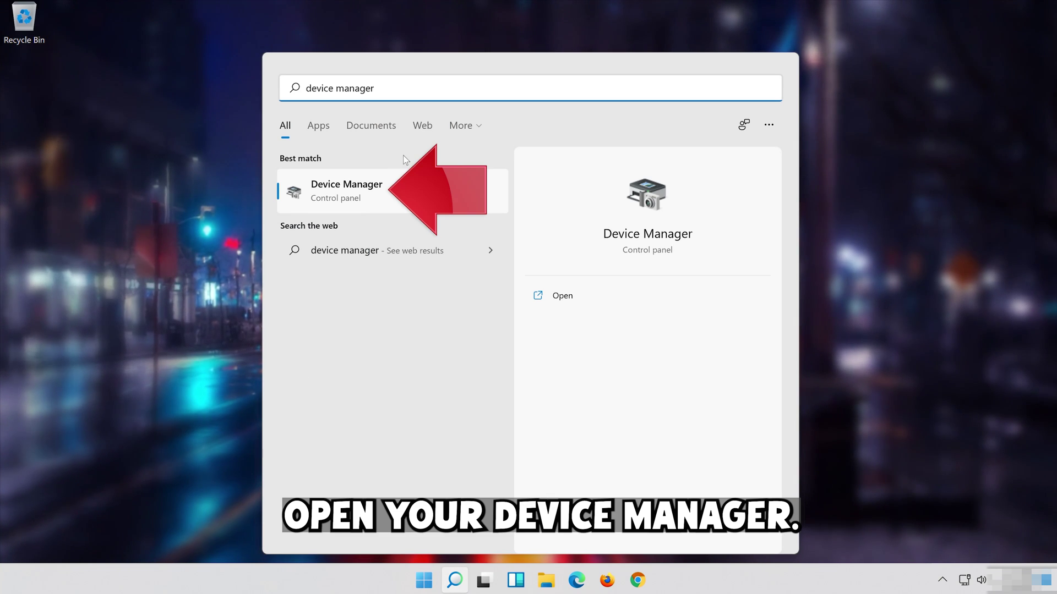
pyautogui.click(394, 200)
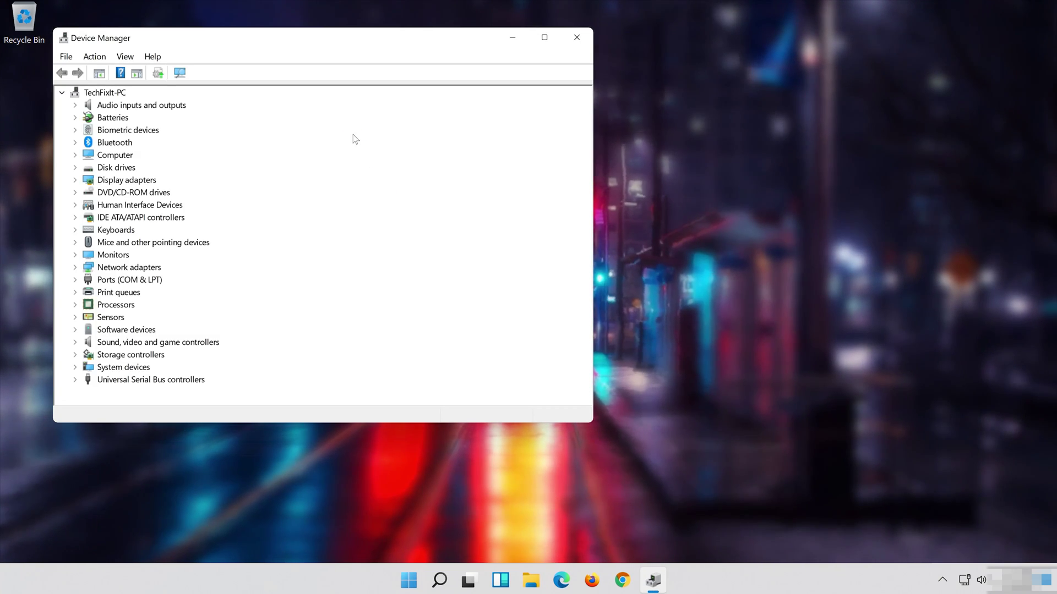
pyautogui.moveTo(243, 41); pyautogui.dragTo(515, 81)
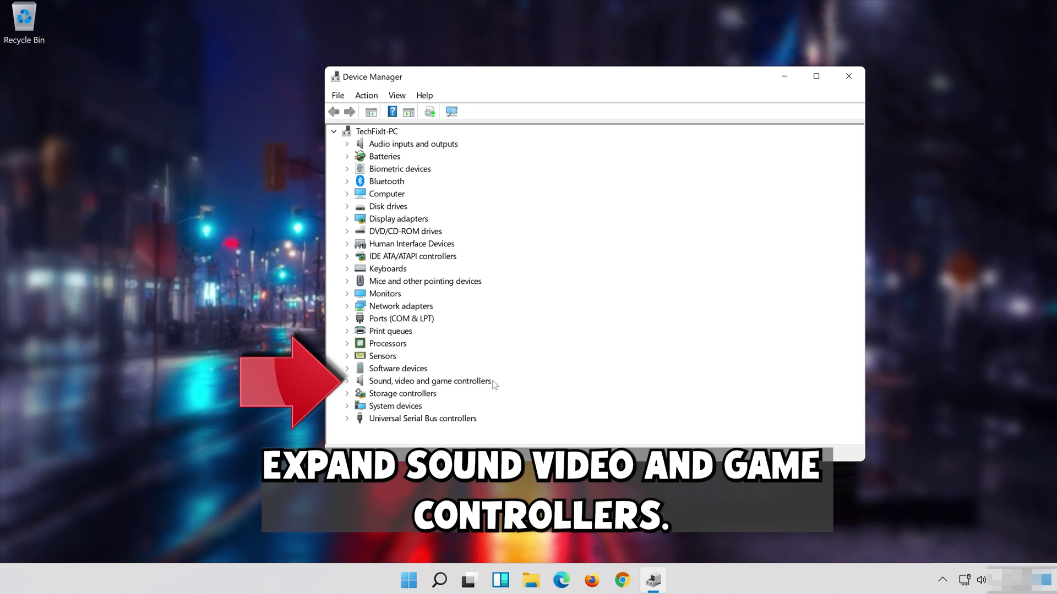
# Expand Sound, video and game controllers and show the driver properties of the High Definition Audio Device
pyautogui.click(346, 381)
pyautogui.click(394, 396)
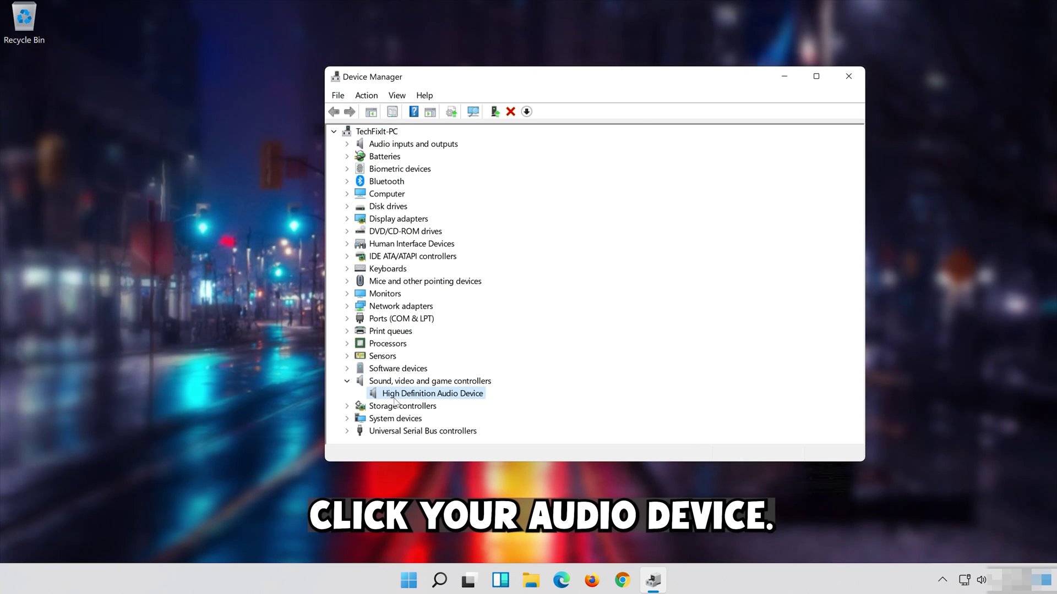
pyautogui.rightClick(473, 399)
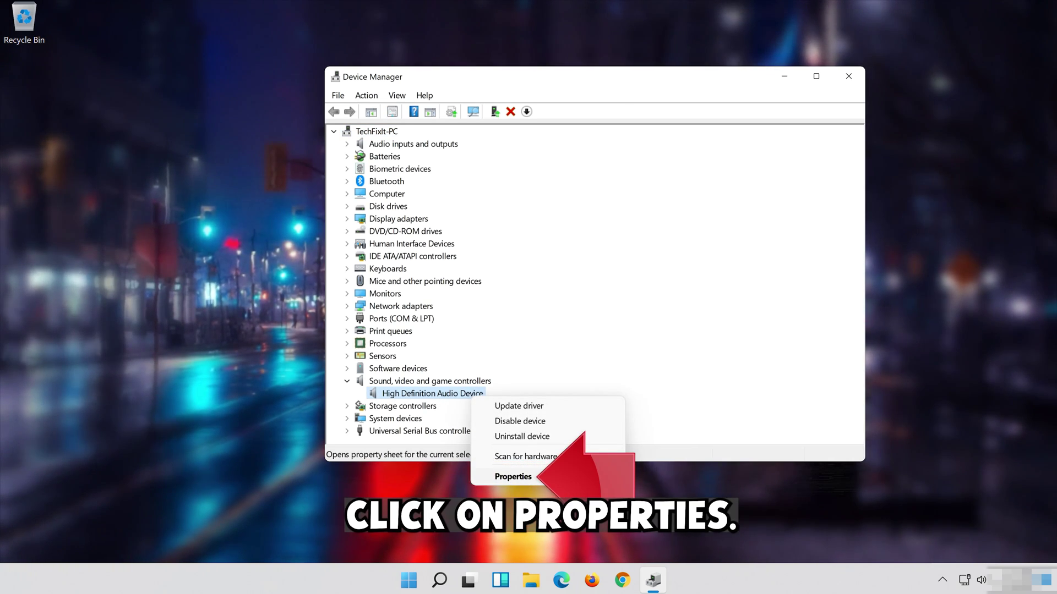
pyautogui.click(554, 477)
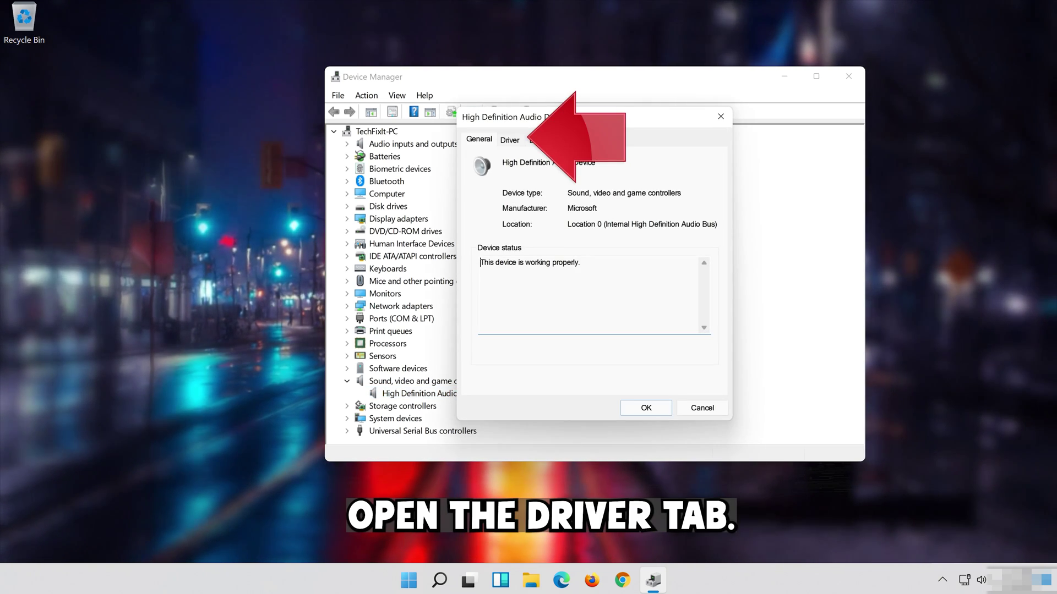
pyautogui.click(506, 141)
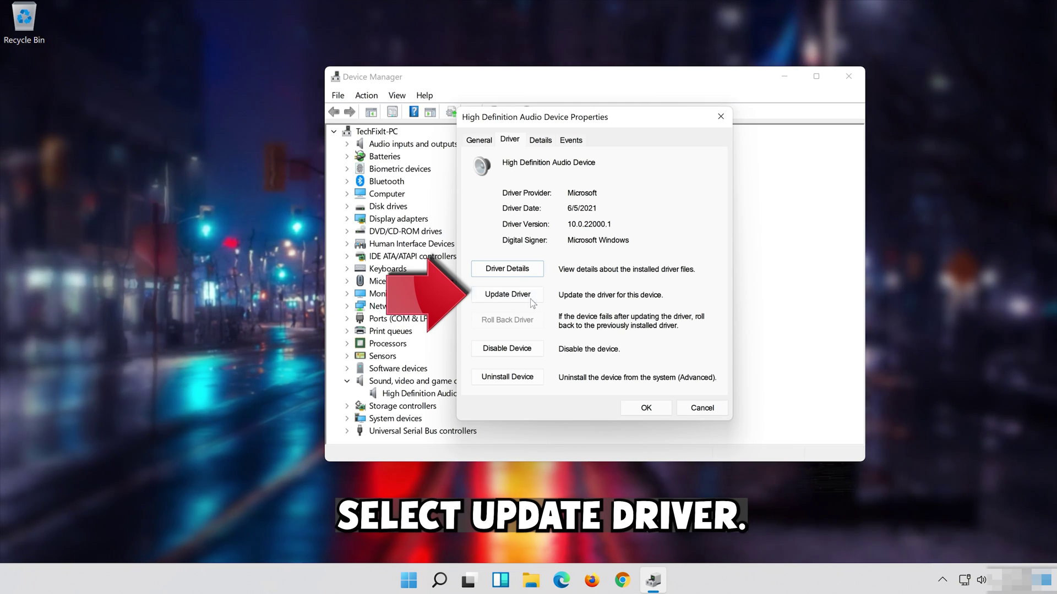
# Update the audio driver manually, installing High Definition Audio Device from the list of available drivers on the computer and accepting the compatibility warning
pyautogui.click(508, 300)
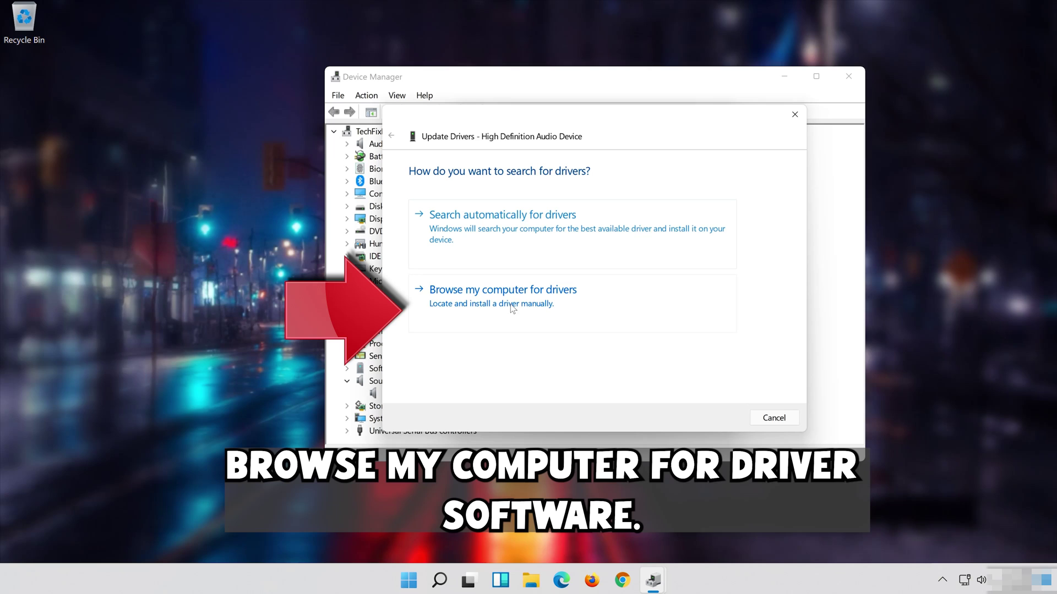
pyautogui.click(566, 301)
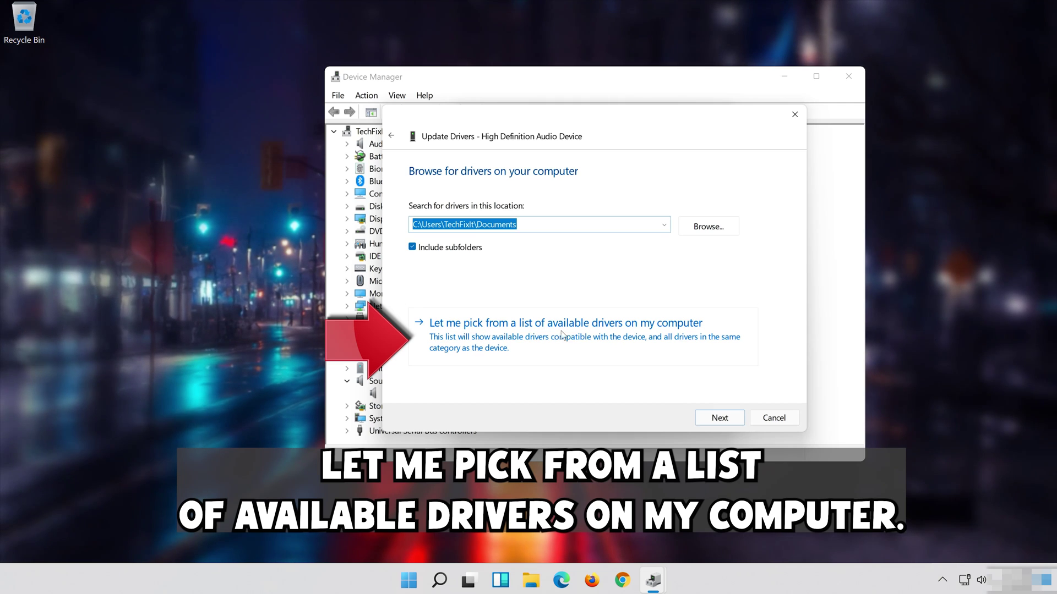
pyautogui.click(518, 347)
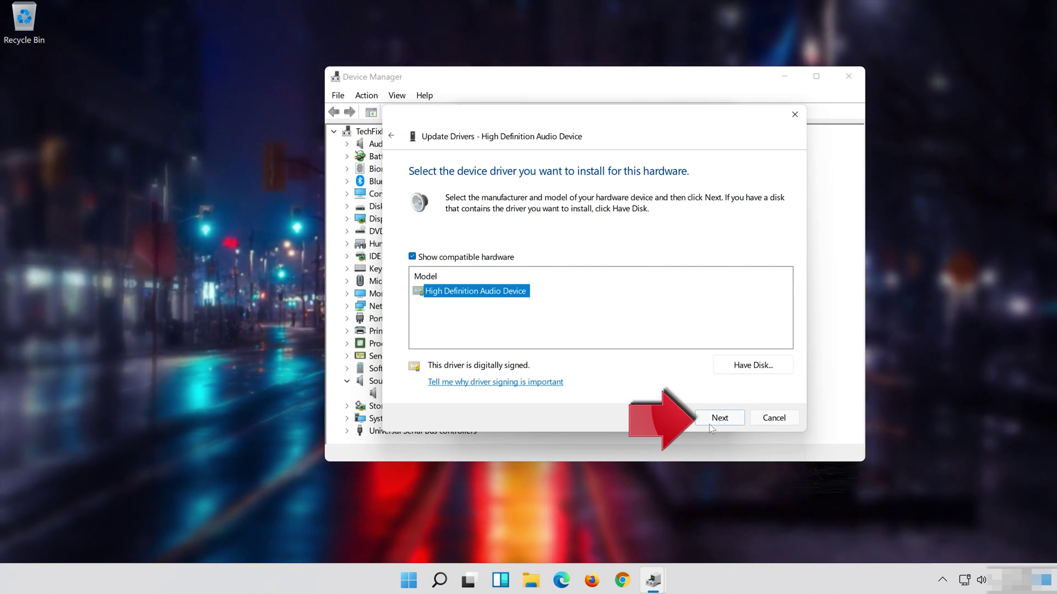
pyautogui.click(731, 421)
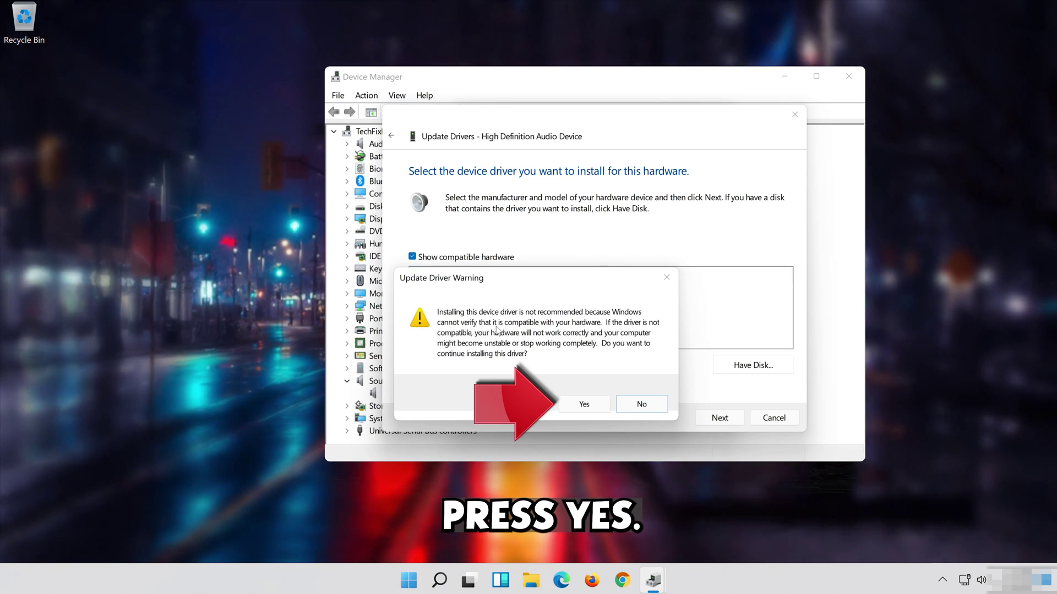
pyautogui.click(593, 405)
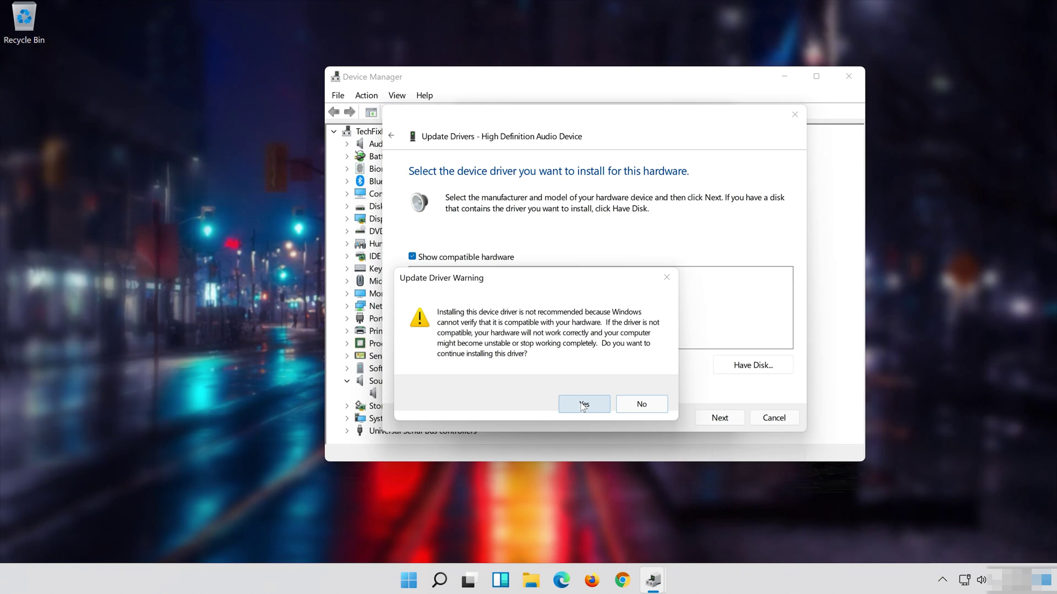
pyautogui.click(584, 405)
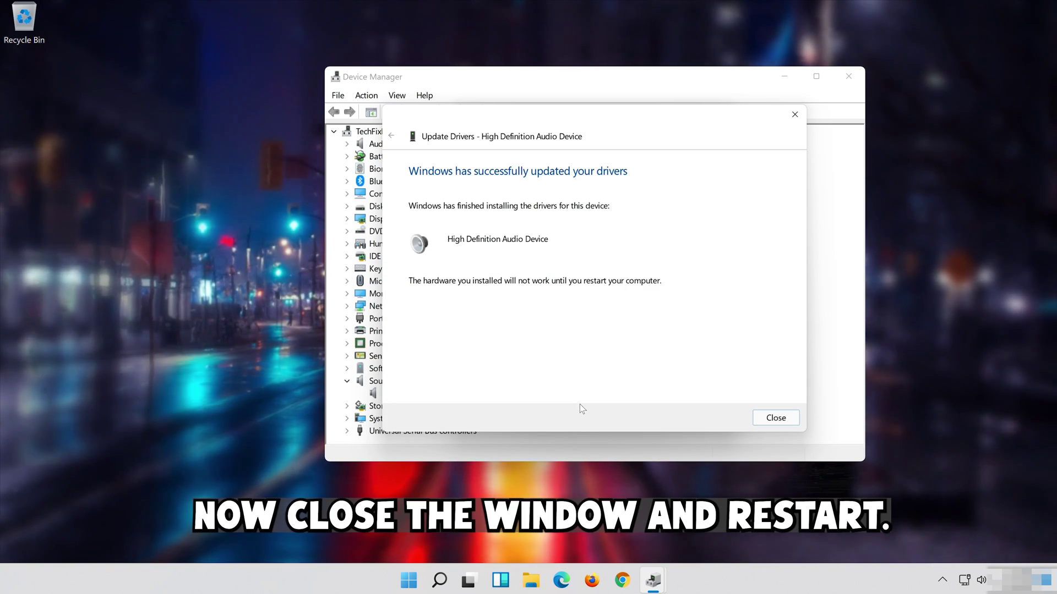
# Close the driver update wizard and agree to restart the computer
pyautogui.click(776, 418)
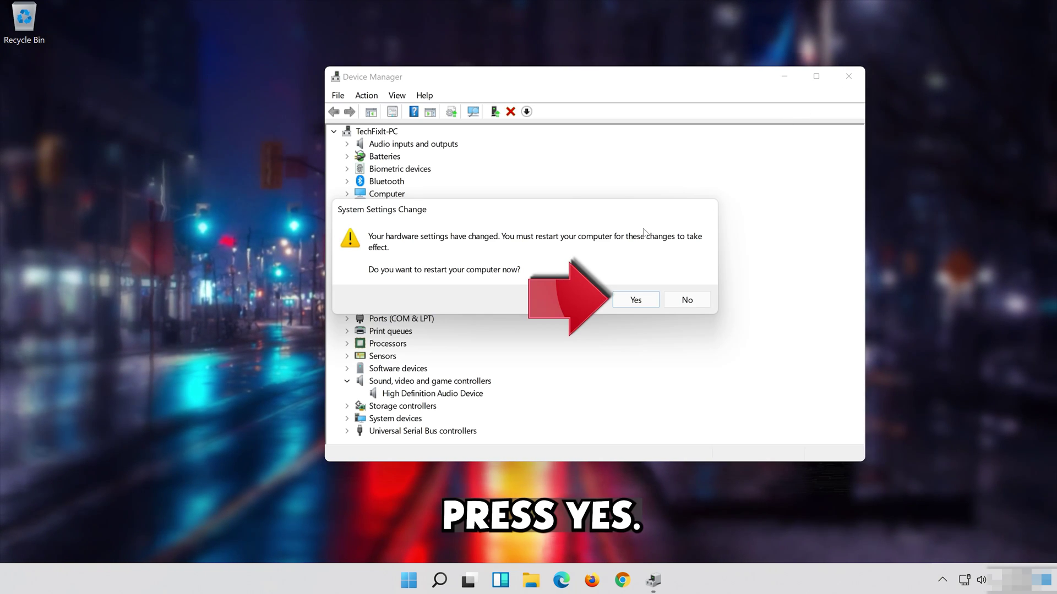
pyautogui.click(636, 302)
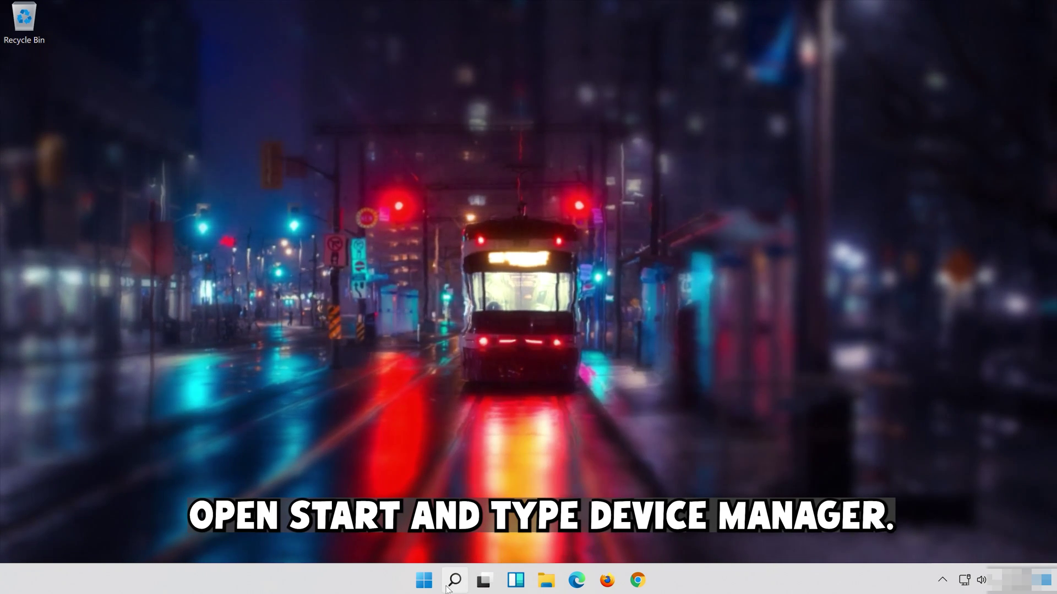
# Open Device Manager again by searching for "device manager" and move its window toward the middle of the desktop
pyautogui.click(447, 588)
pyautogui.write('de')
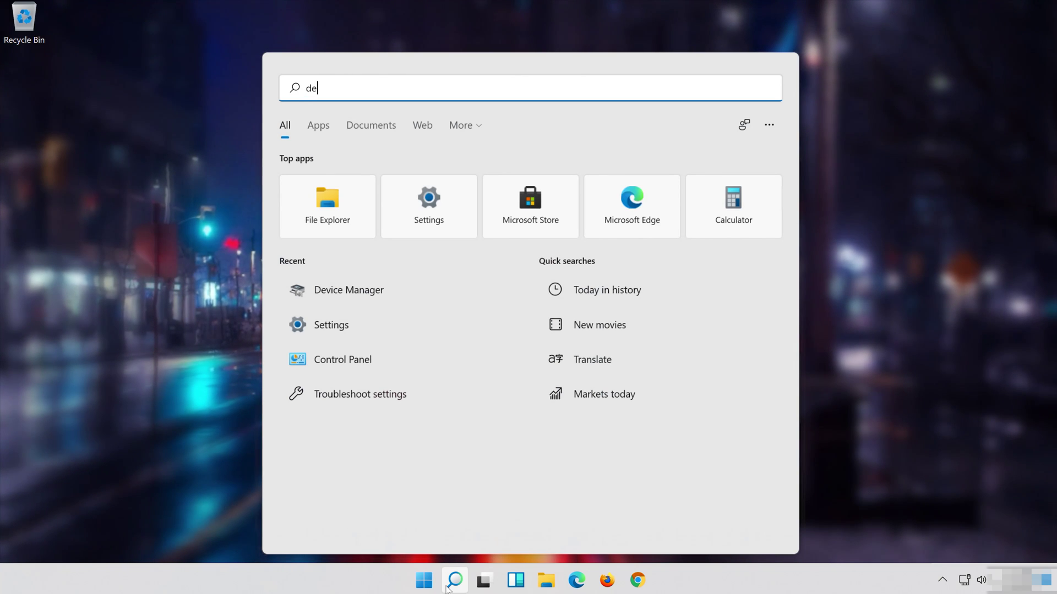
pyautogui.write('vice manage')
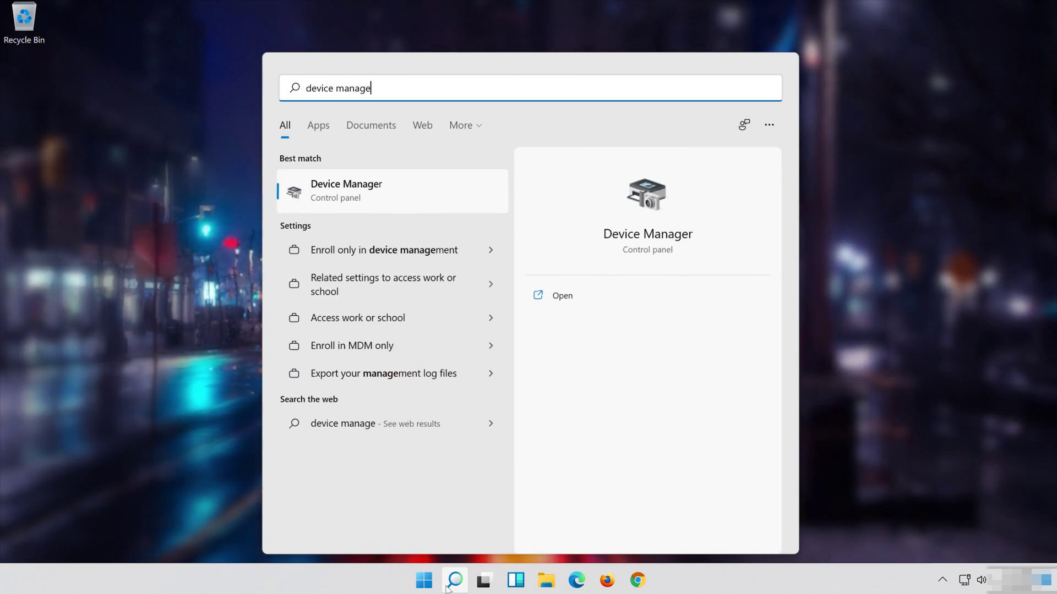
pyautogui.write('r')
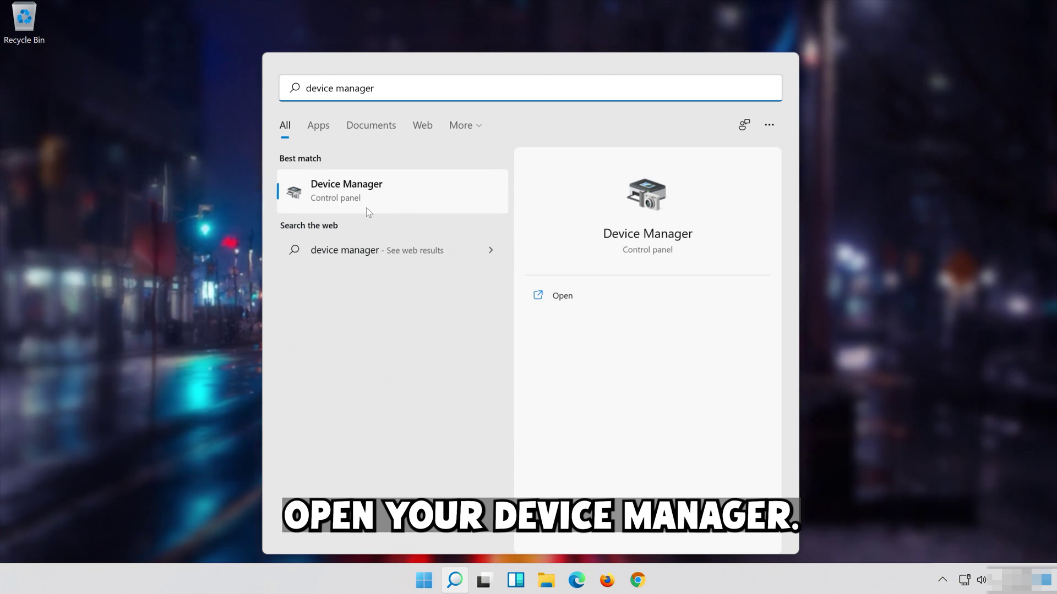
pyautogui.click(364, 194)
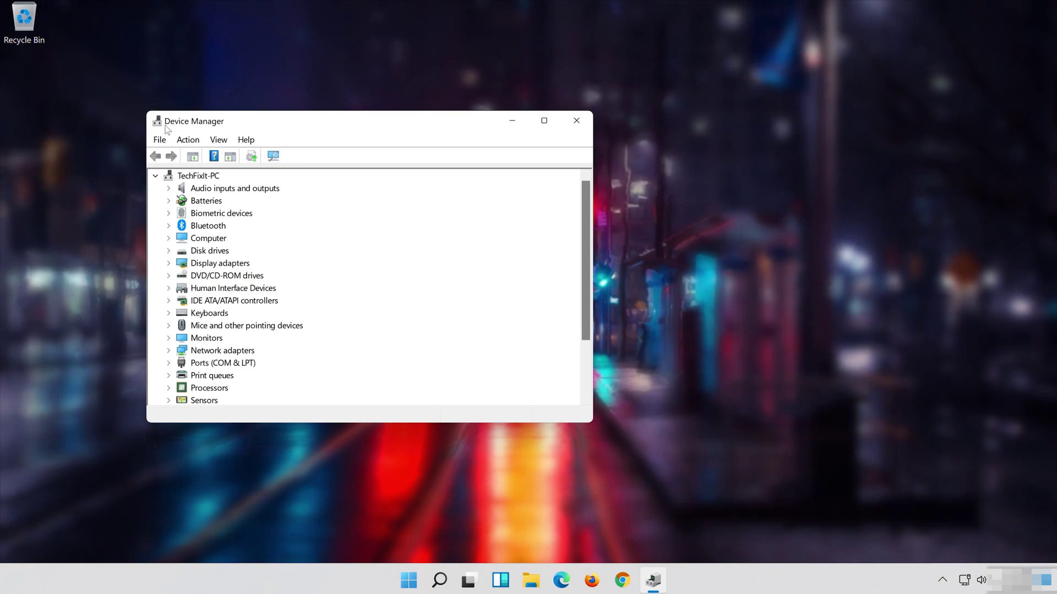
pyautogui.moveTo(166, 129); pyautogui.dragTo(424, 131)
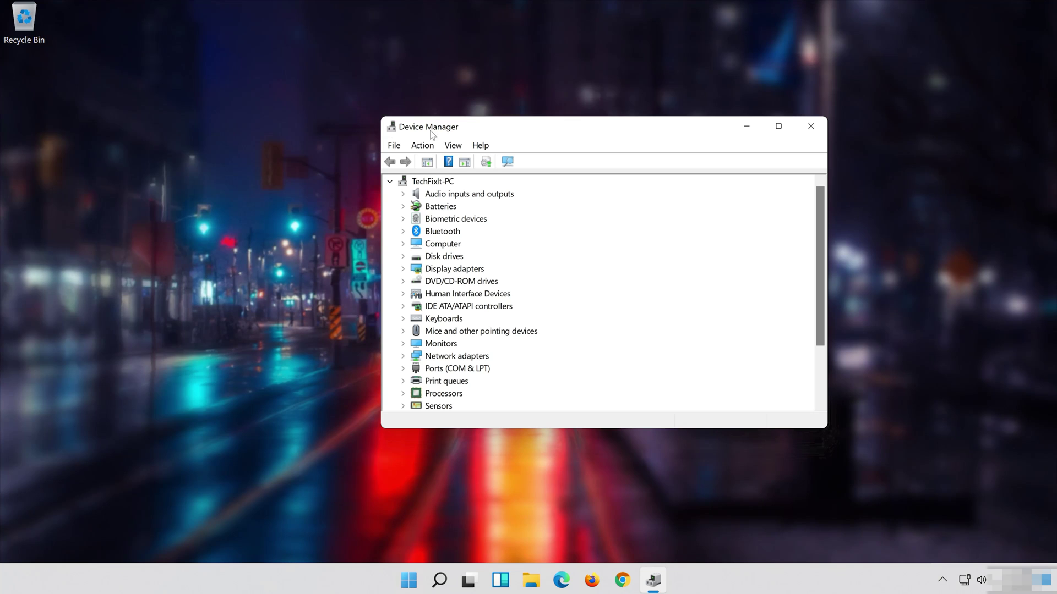
# Bring up the driver properties of the High Definition Audio Device under Sound, video and game controllers
pyautogui.scroll(-2, 550, 297)
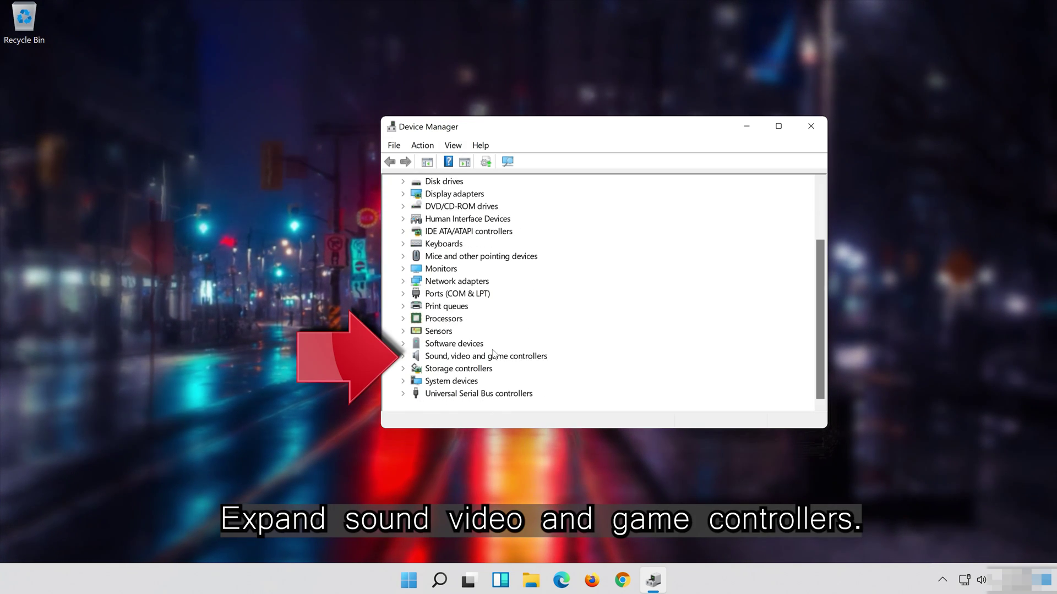
pyautogui.doubleClick(419, 357)
pyautogui.click(512, 359)
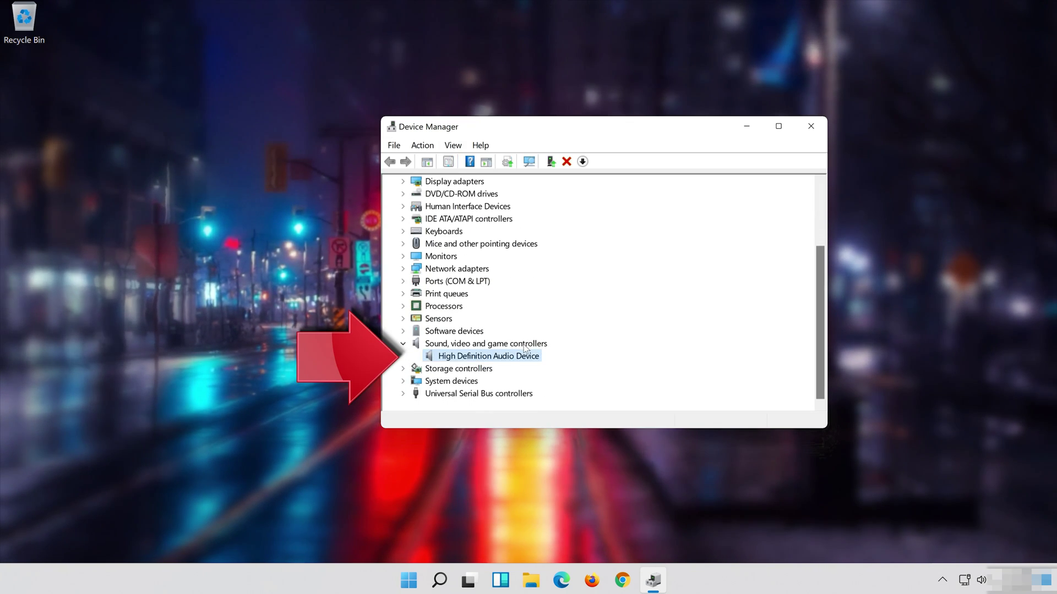
pyautogui.rightClick(487, 358)
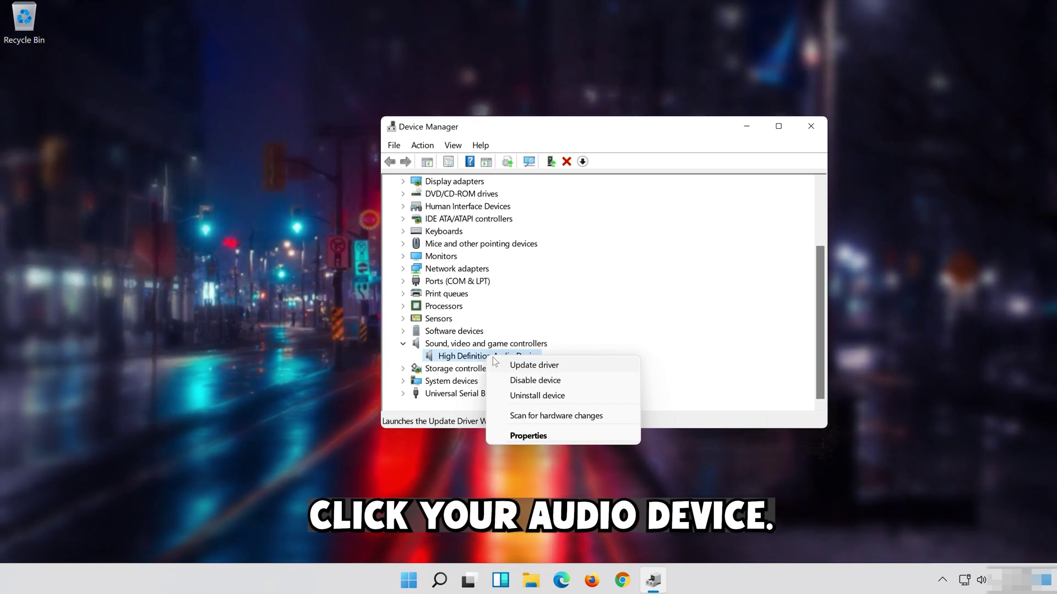
pyautogui.click(544, 437)
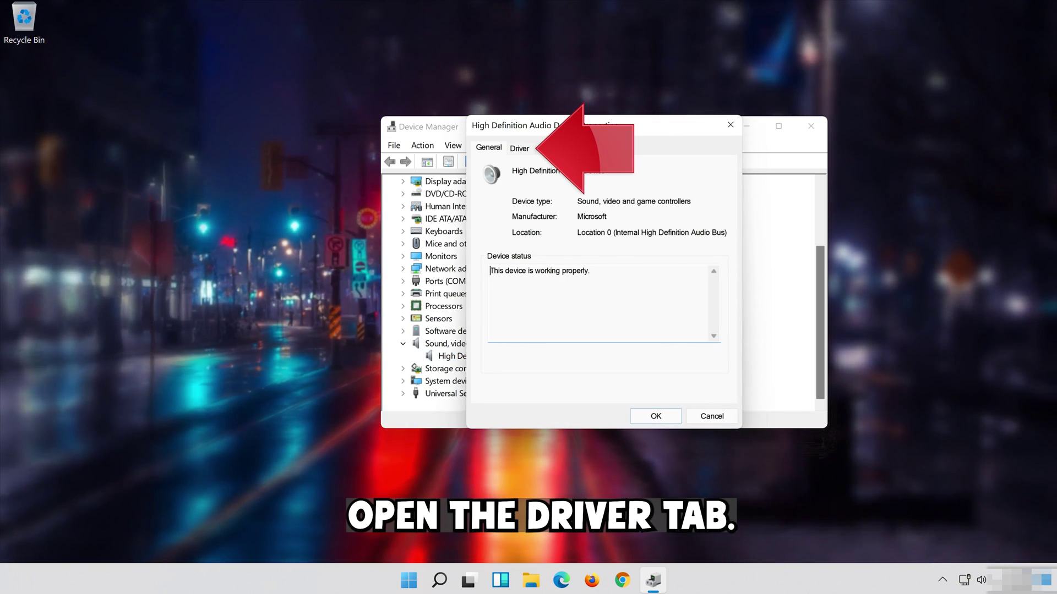
pyautogui.click(511, 153)
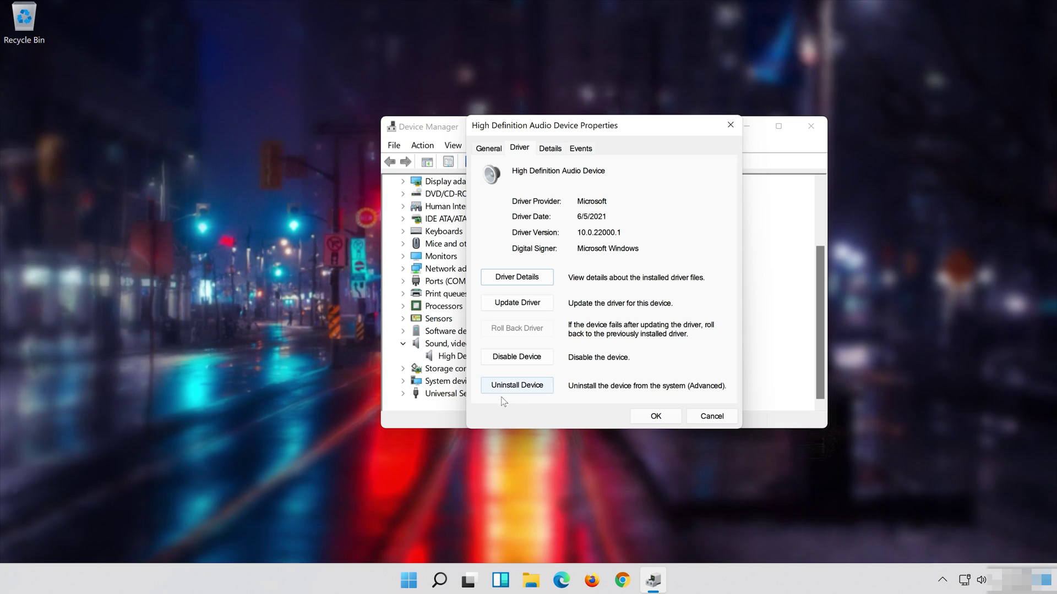
# Uninstall the High Definition Audio Device from the system and close Device Manager
pyautogui.click(523, 393)
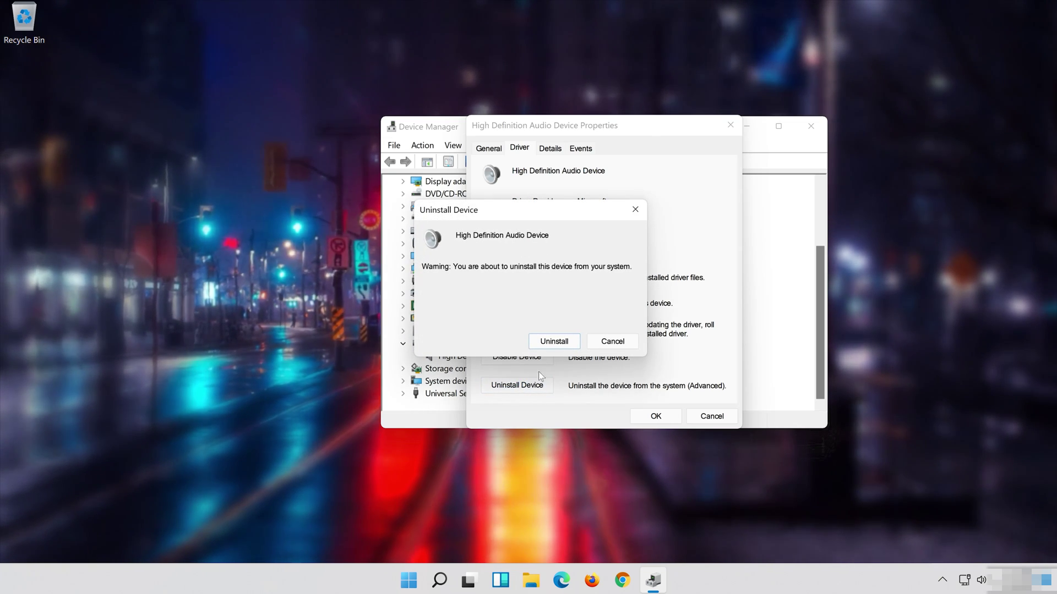
pyautogui.click(554, 341)
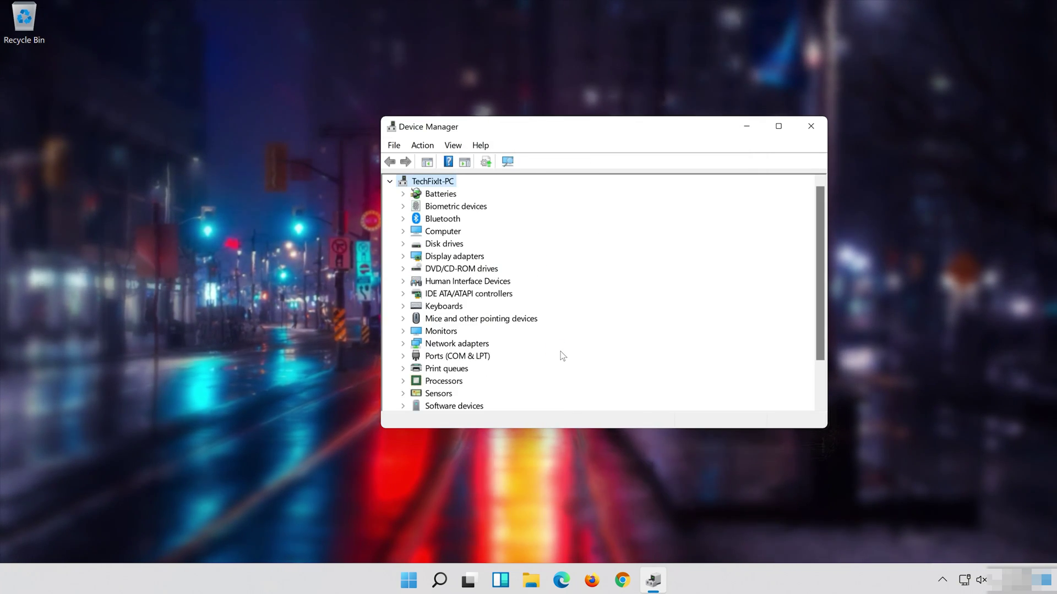
pyautogui.click(811, 127)
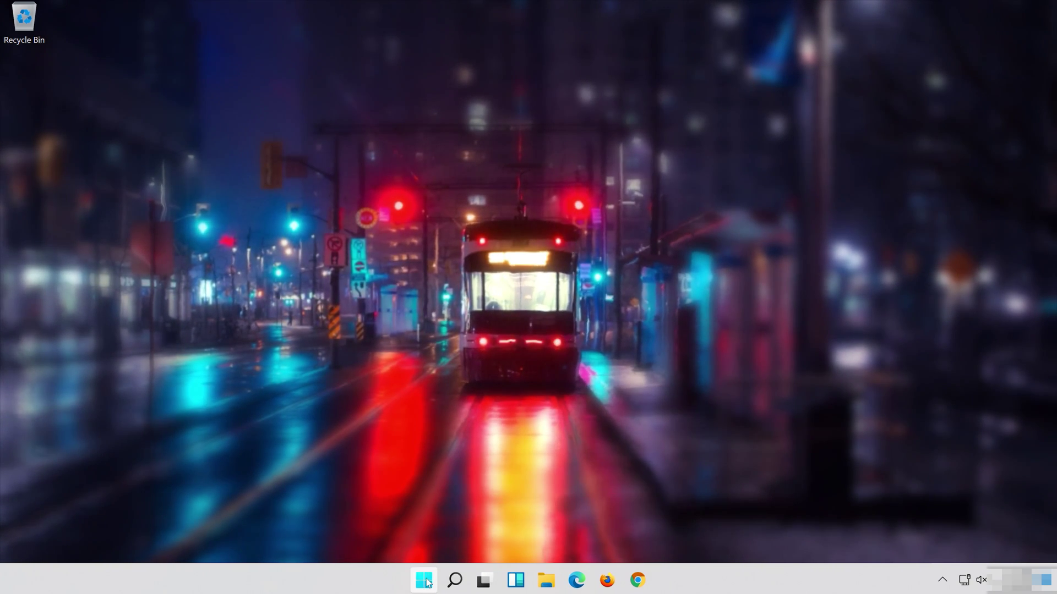
# Restart the computer from the Windows power options
pyautogui.click(424, 580)
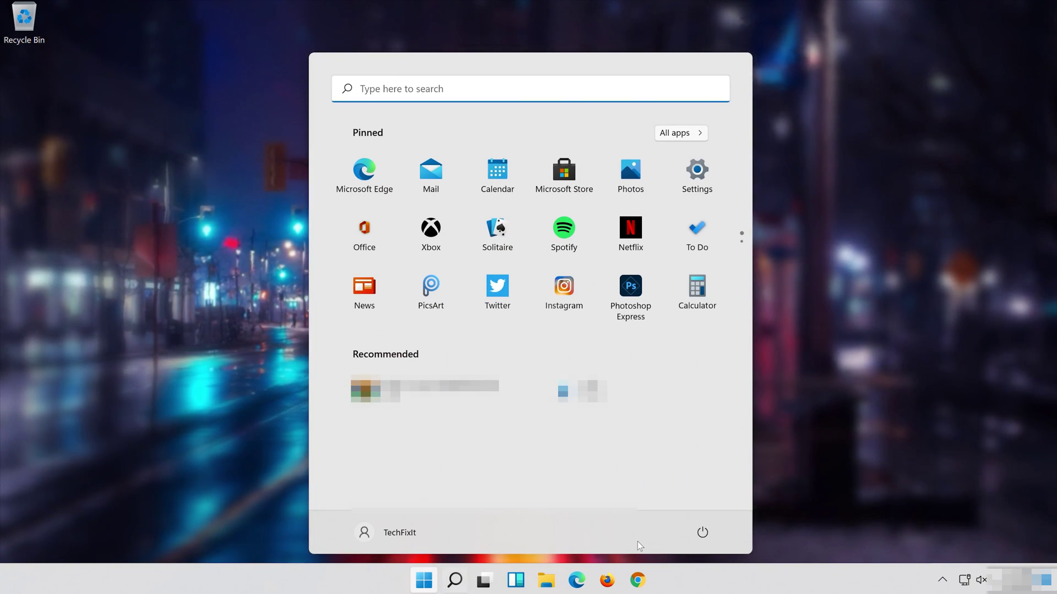
pyautogui.click(703, 532)
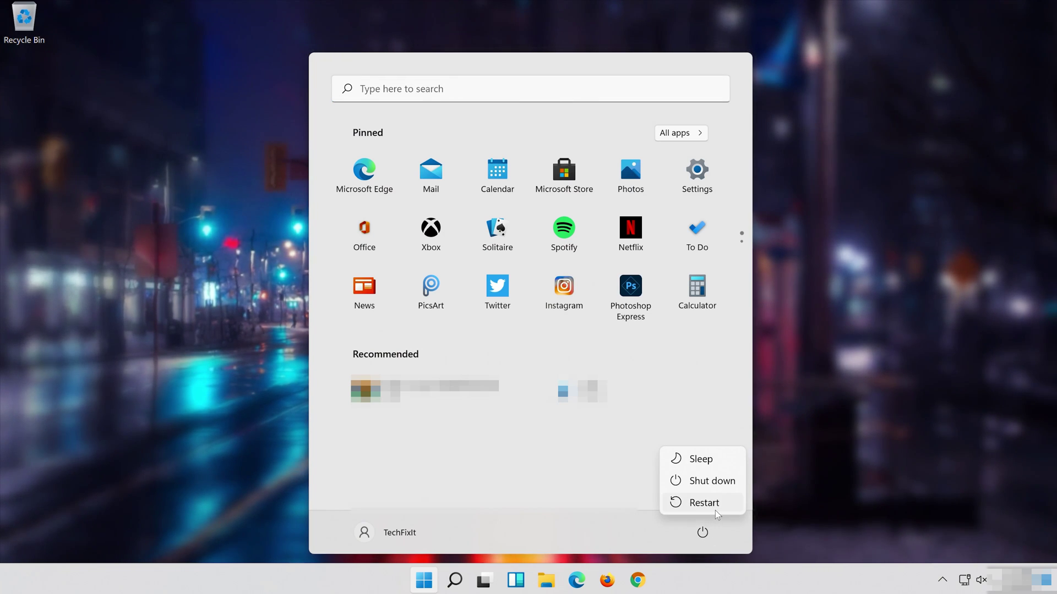
pyautogui.click(715, 511)
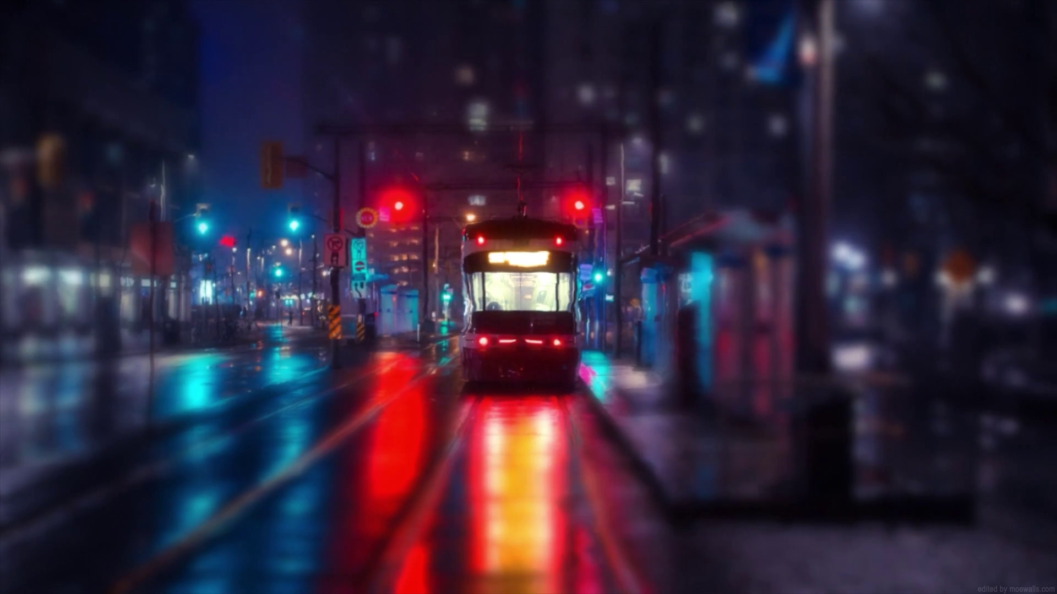
# Open the Sound page in Windows Settings and choose the HDV 820 headphones as the output device
pyautogui.click(339, 584)
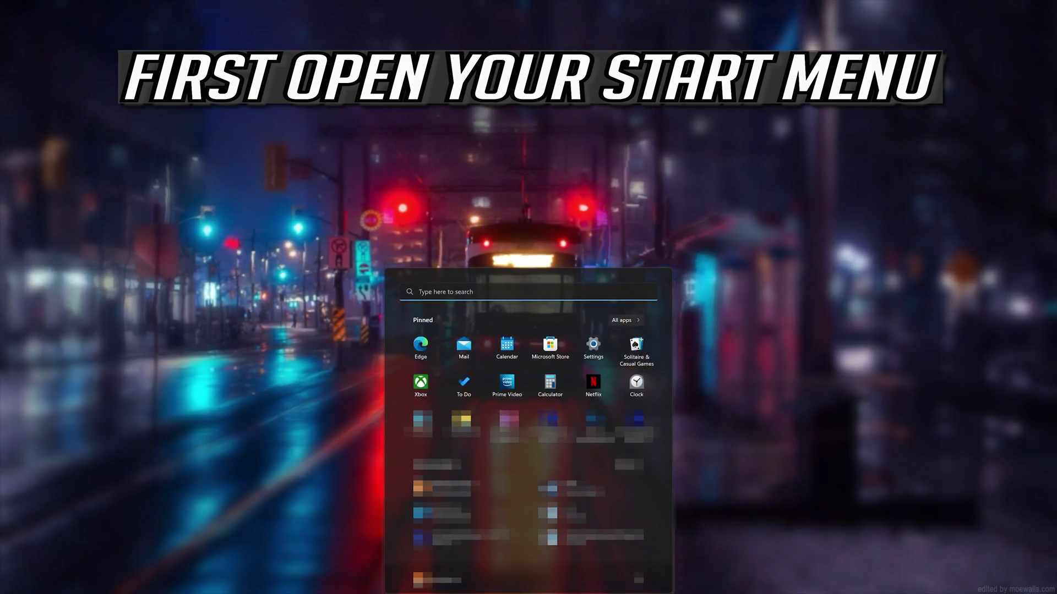
pyautogui.click(599, 348)
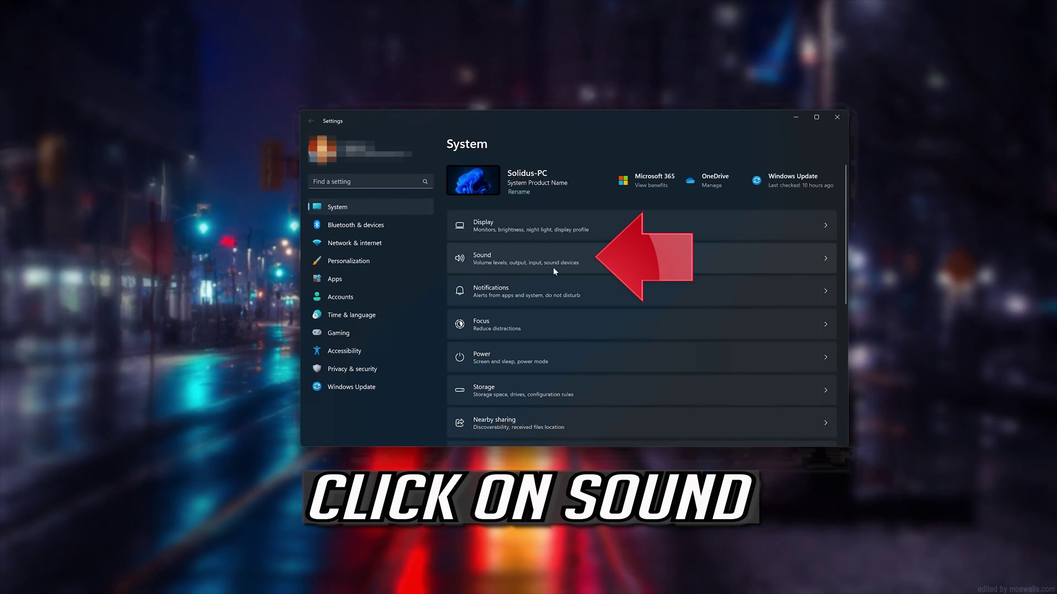
pyautogui.click(623, 257)
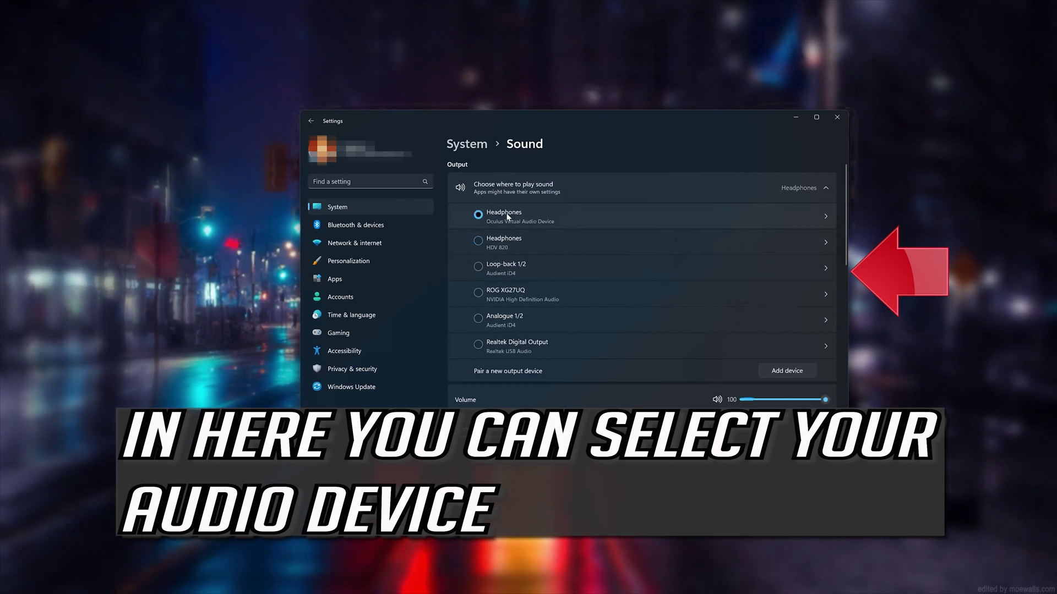
pyautogui.click(504, 245)
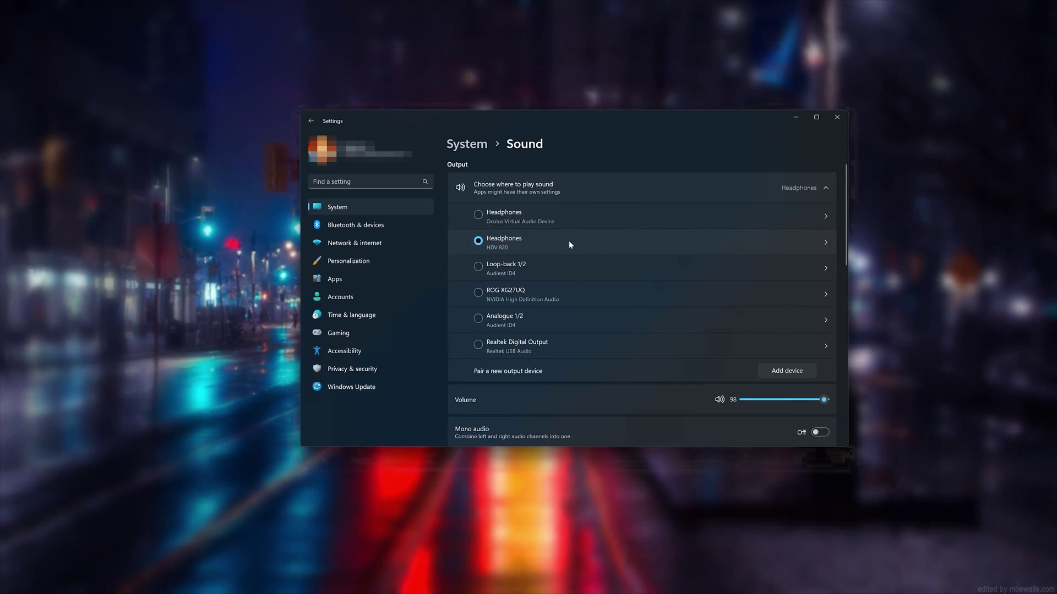
# View the properties of the HDV 820 headphones and the device types offered for pairing a new output device
pyautogui.doubleClick(569, 240)
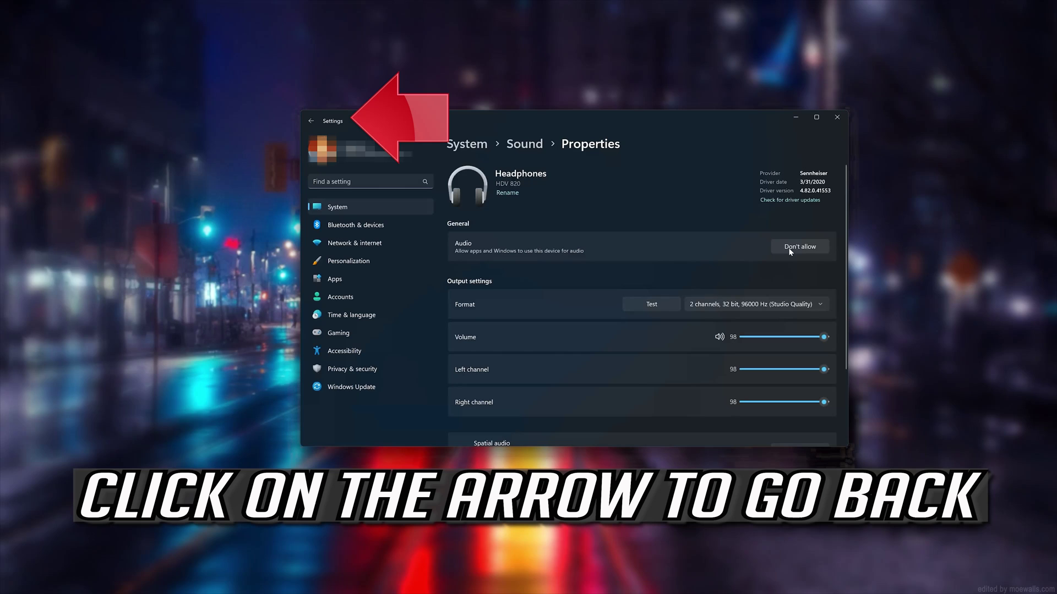
pyautogui.click(316, 123)
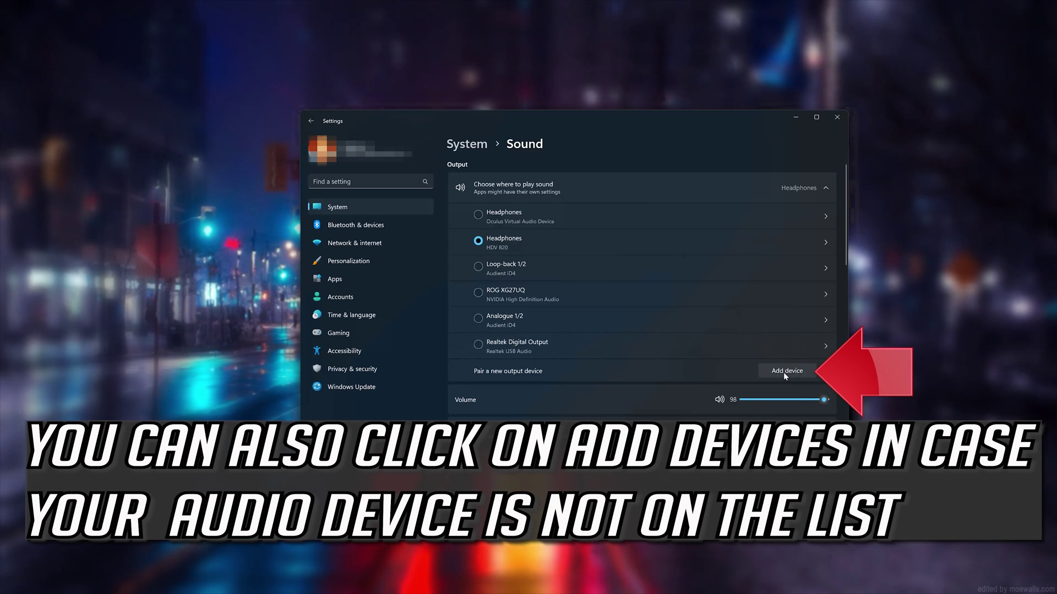
pyautogui.click(783, 372)
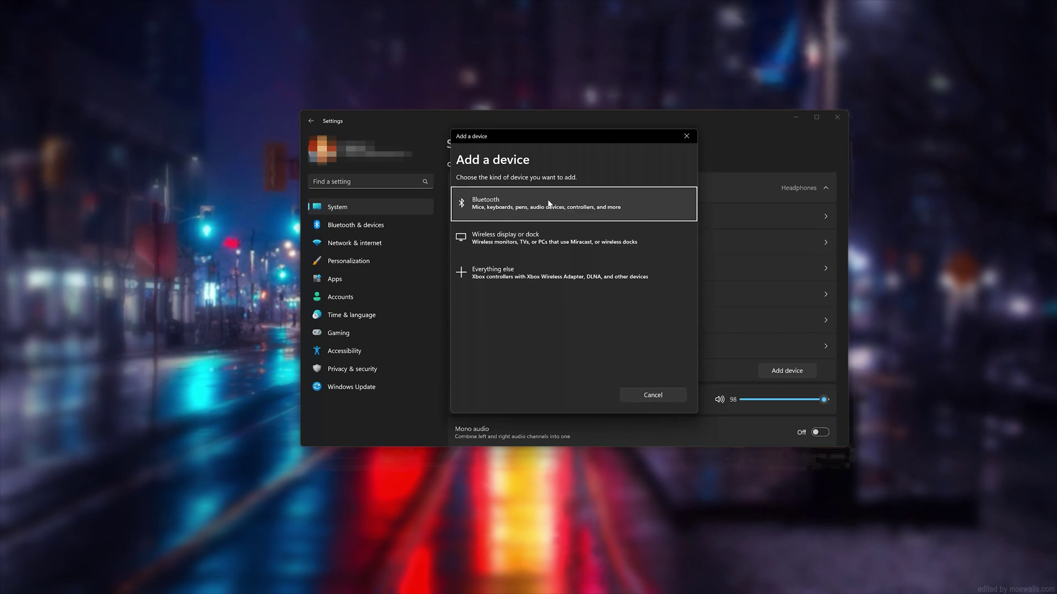
pyautogui.click(681, 137)
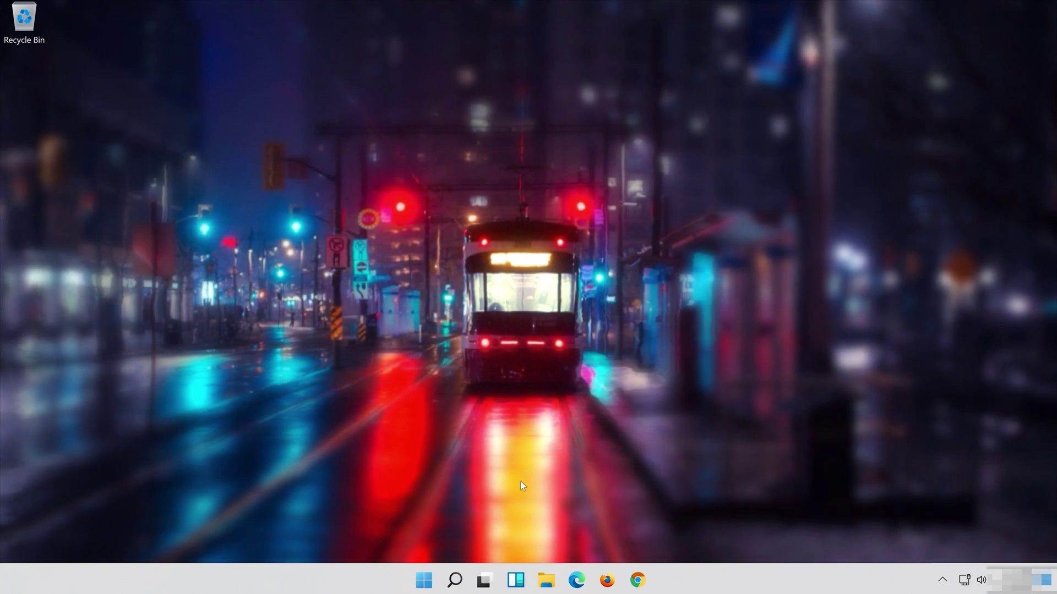
# Open Control Panel by searching for "control panel"
pyautogui.click(456, 581)
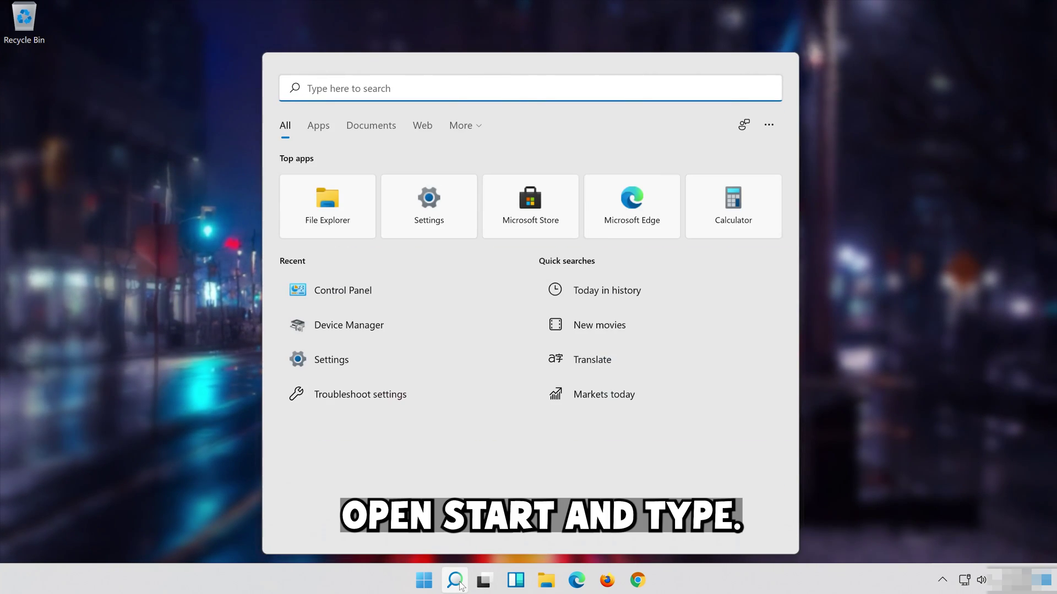
pyautogui.write('contro')
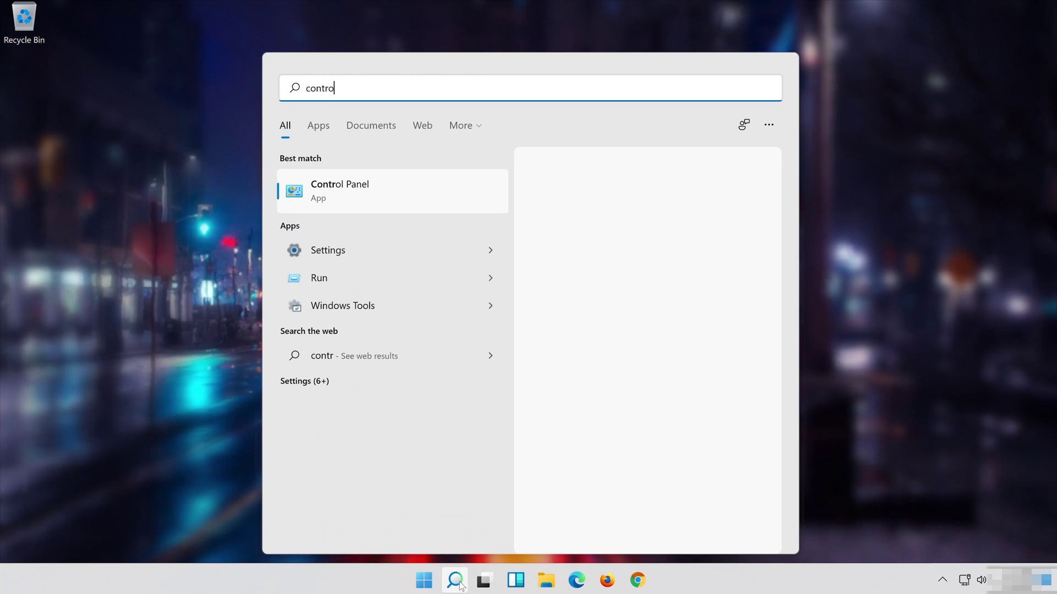
pyautogui.write('l panel')
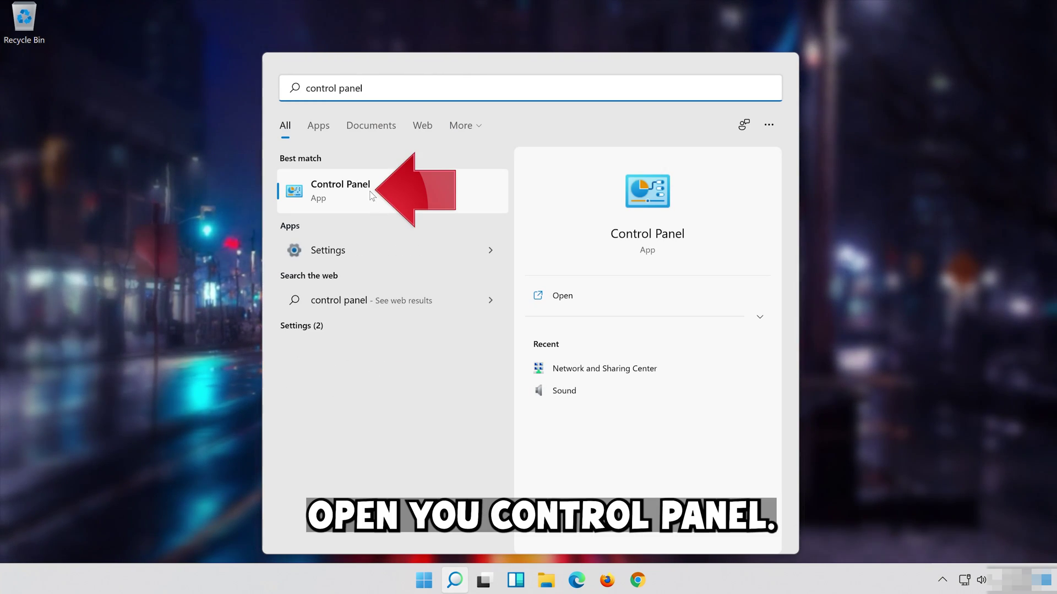
pyautogui.click(440, 189)
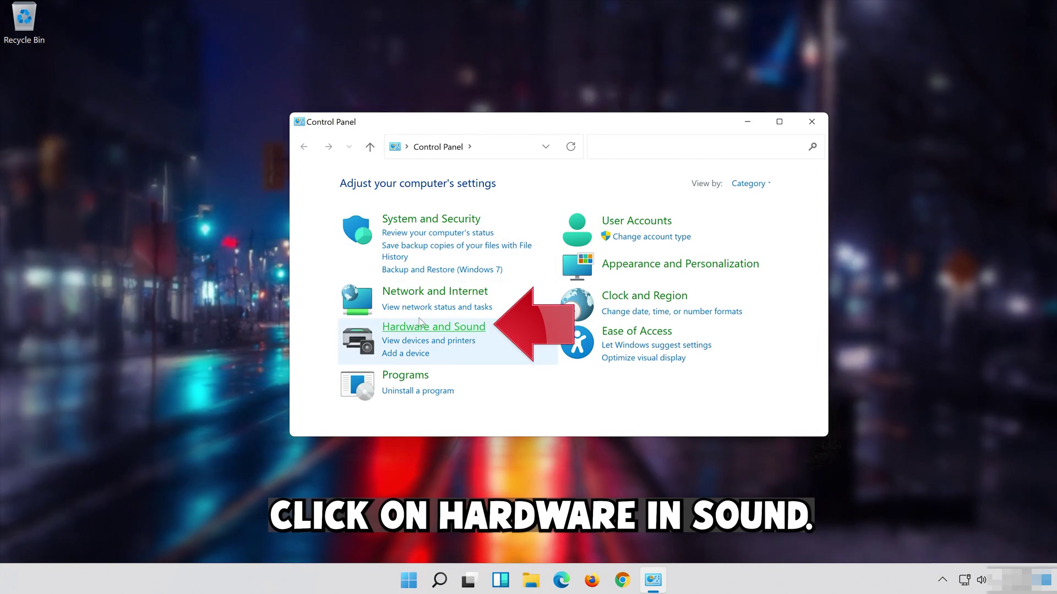
# Open the Sound dialog from the Hardware and Sound category and move it toward the middle of the desktop
pyautogui.click(476, 332)
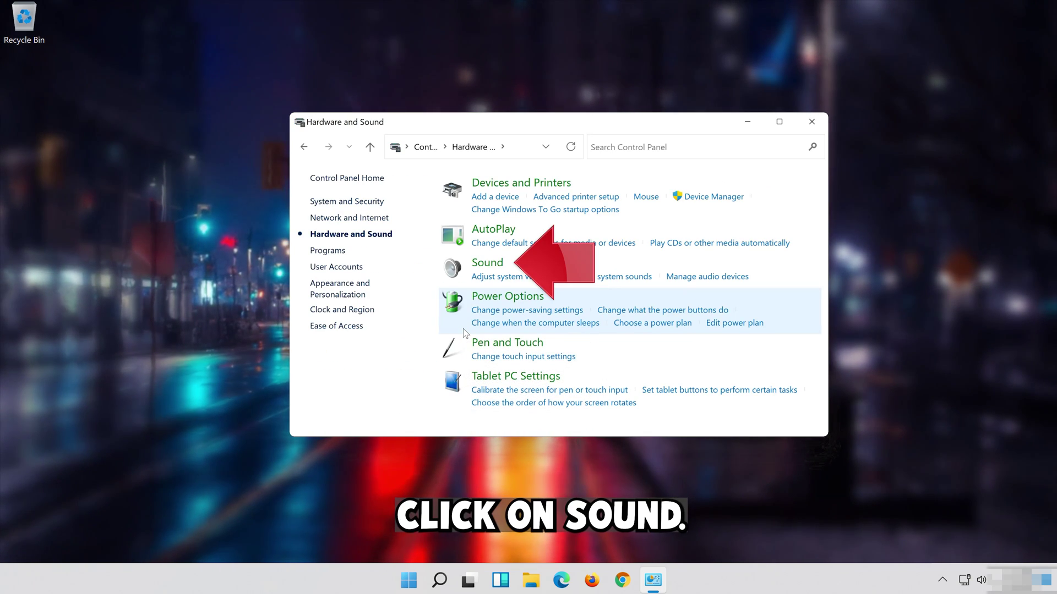
pyautogui.click(478, 268)
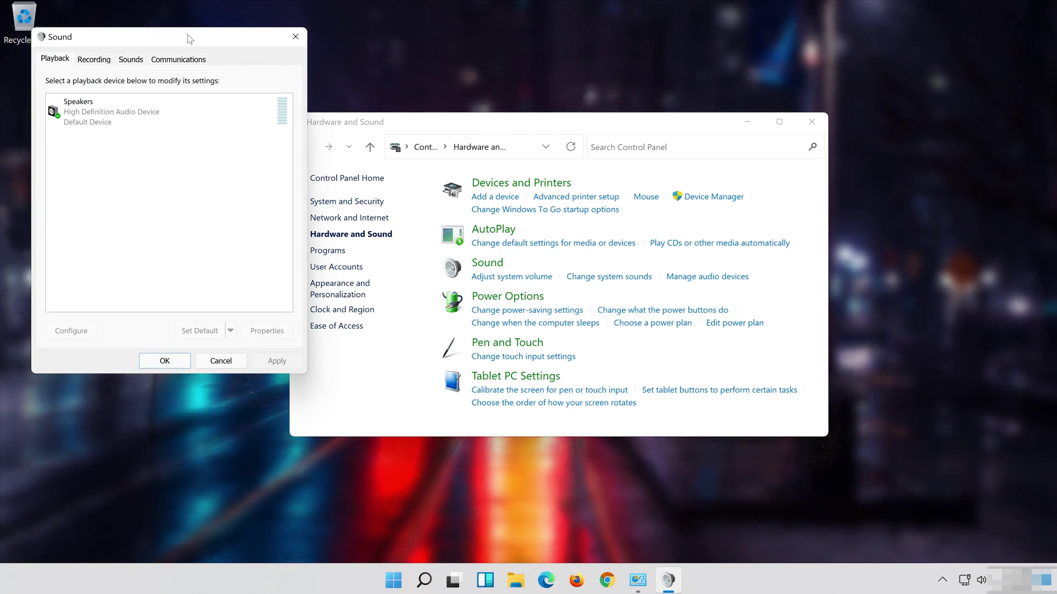
pyautogui.moveTo(175, 39); pyautogui.dragTo(570, 97)
# Set the default format of the Speakers playback device to 16 bit, 44100 Hz (CD Quality) and close the Sound dialog
pyautogui.click(565, 181)
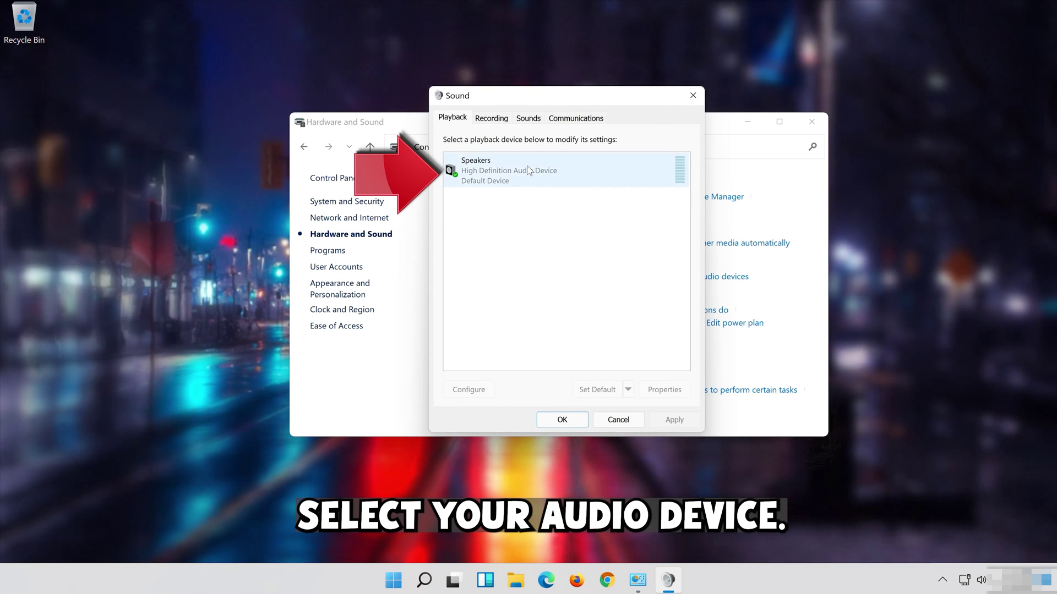
pyautogui.rightClick(562, 181)
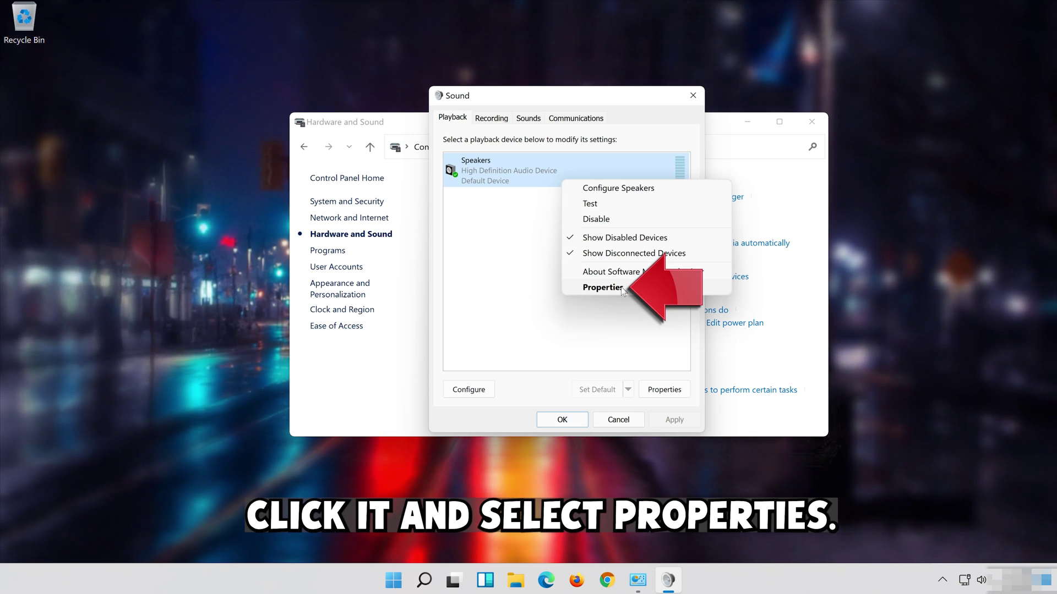
pyautogui.click(584, 290)
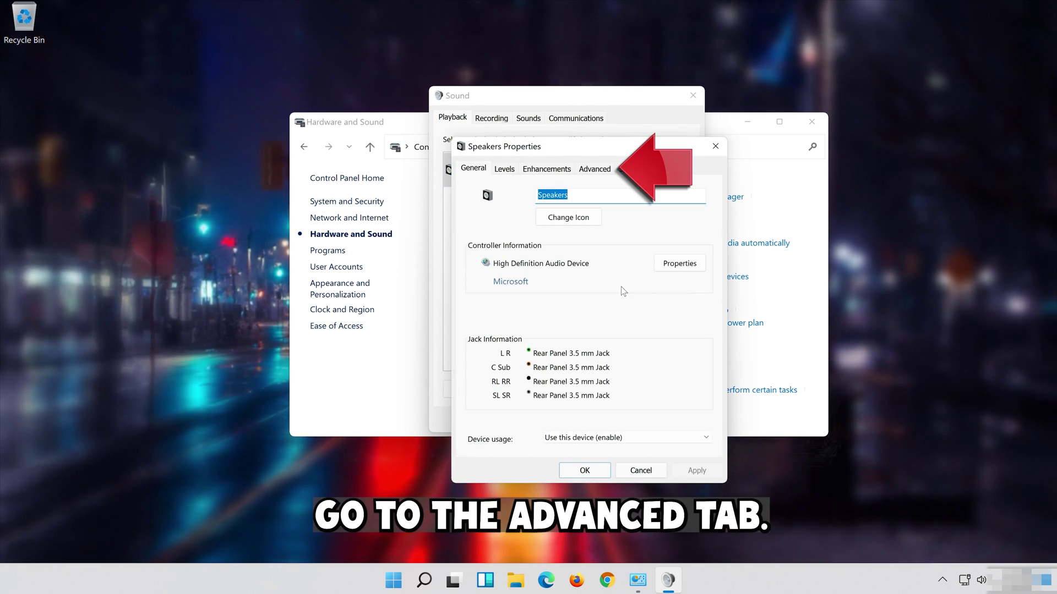
pyautogui.click(597, 169)
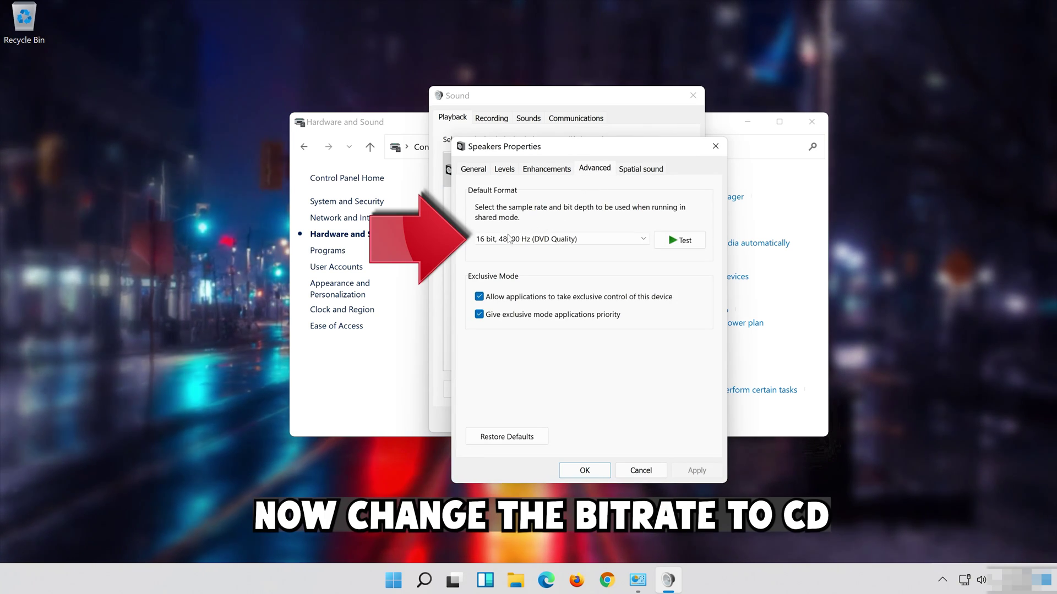
pyautogui.click(539, 238)
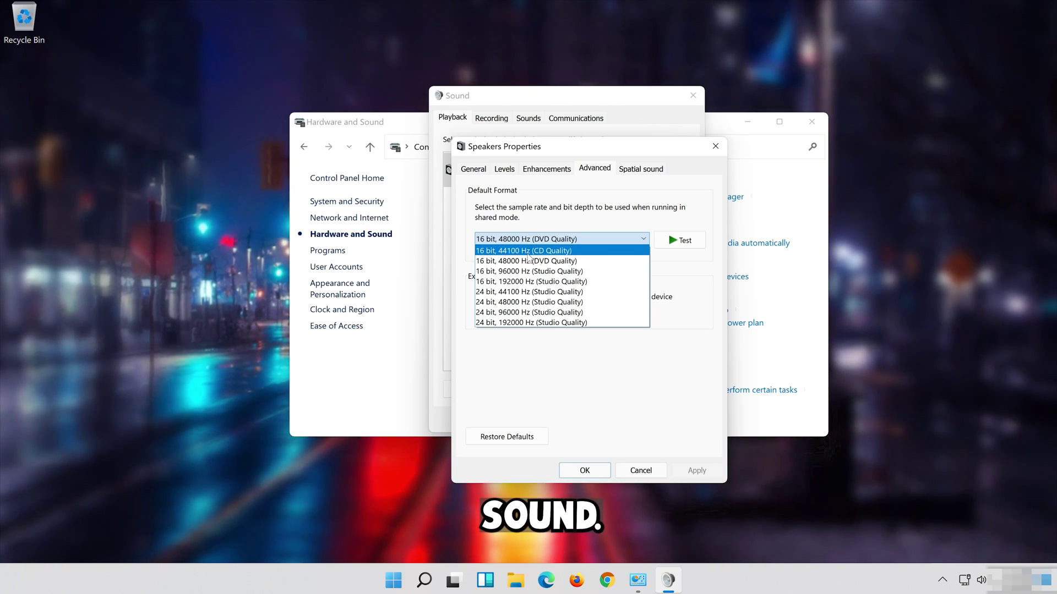
pyautogui.click(565, 261)
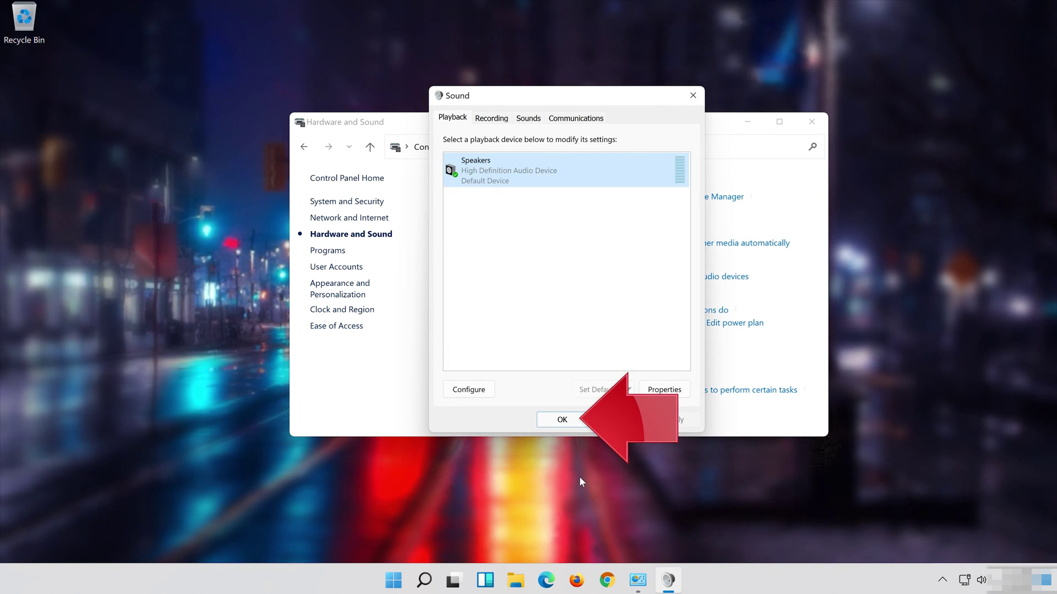
pyautogui.click(556, 420)
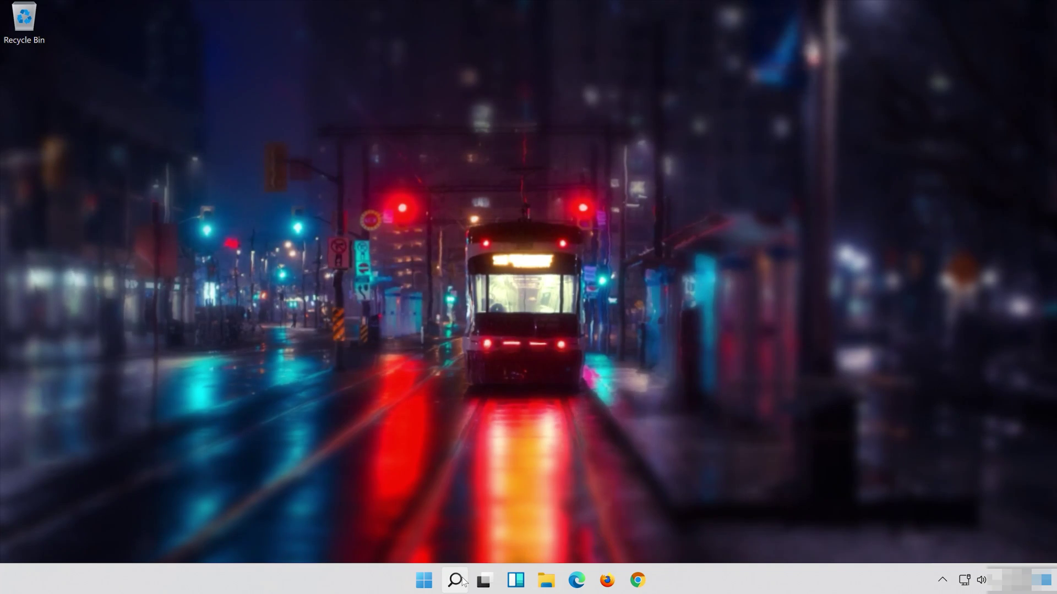
# Open Device Manager by searching for "device manager" and move its window toward the middle of the desktop
pyautogui.click(456, 580)
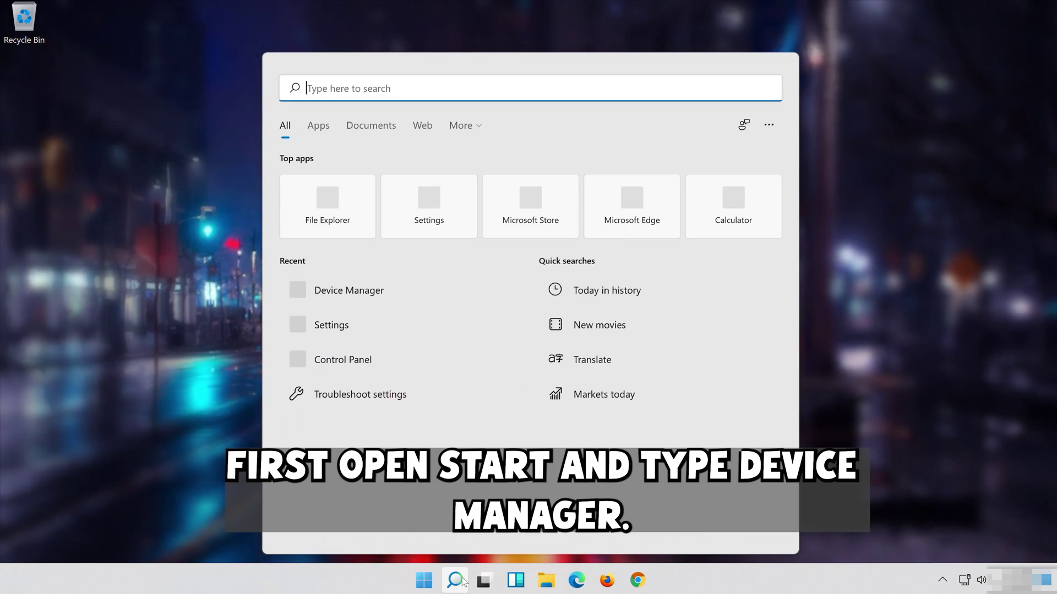
pyautogui.write('devi')
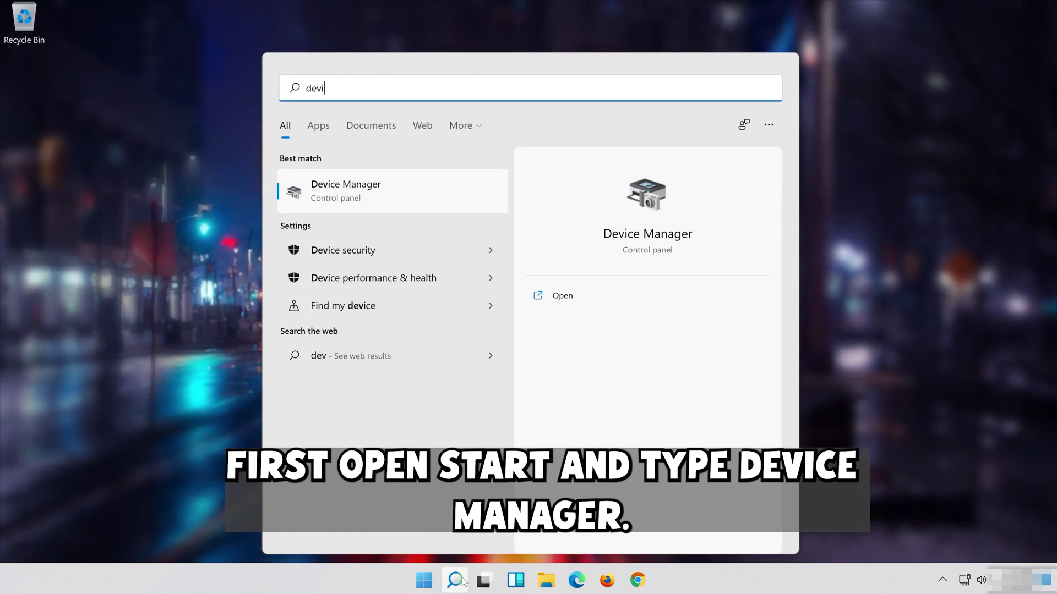
pyautogui.write('ce man')
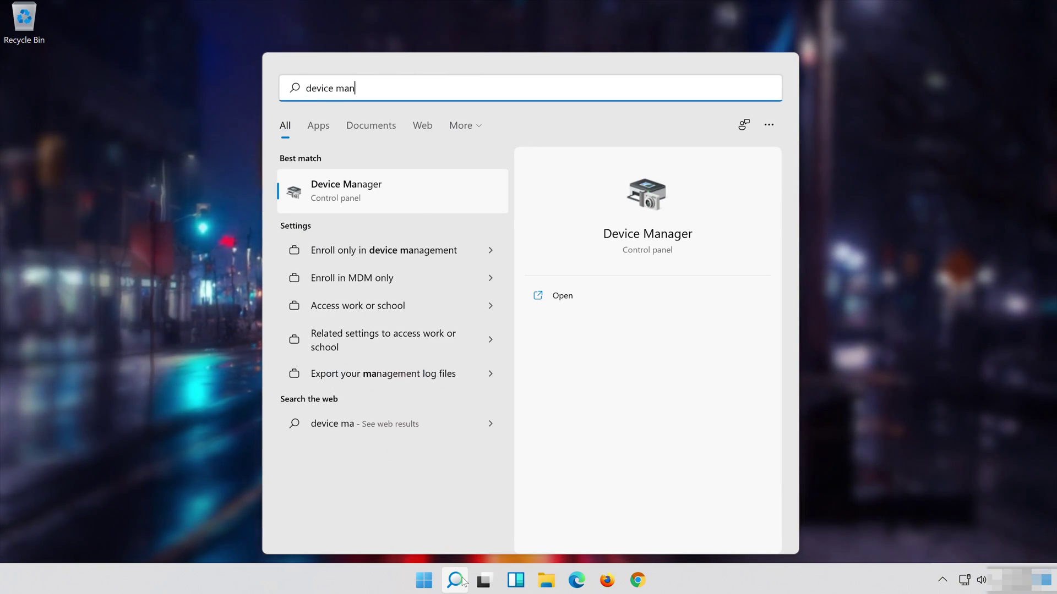
pyautogui.write('ager')
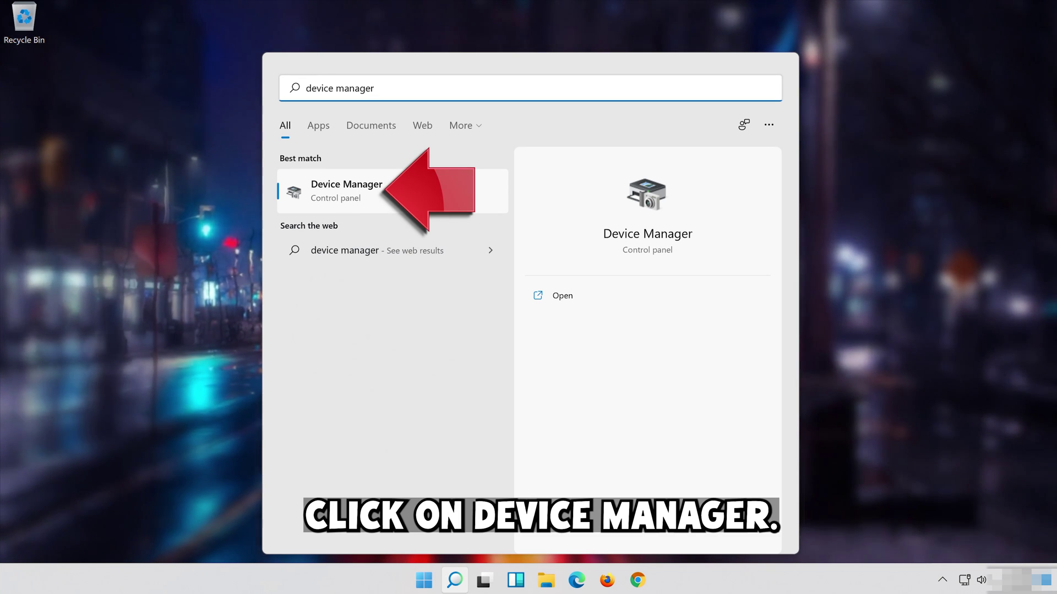
pyautogui.click(437, 194)
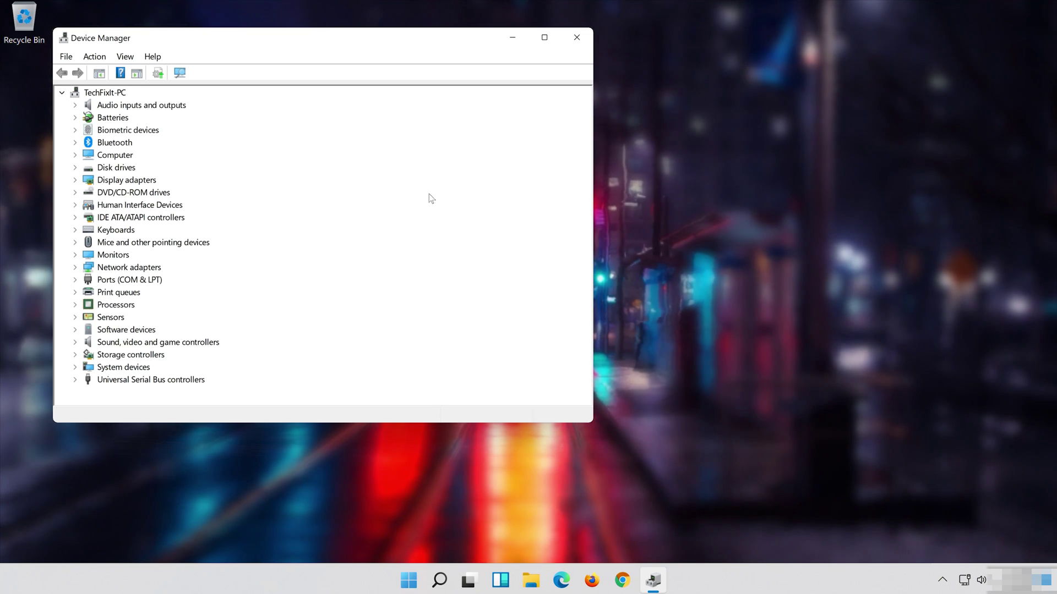
pyautogui.moveTo(344, 40); pyautogui.dragTo(601, 54)
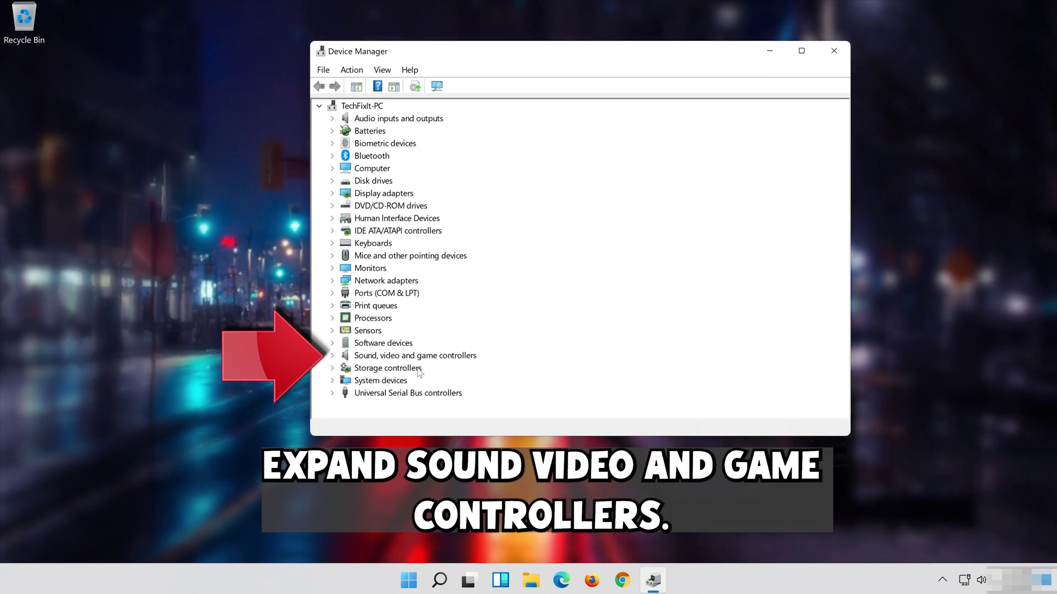
# Show the driver properties of the High Definition Audio Device under Sound, video and game controllers
pyautogui.click(333, 356)
pyautogui.click(397, 368)
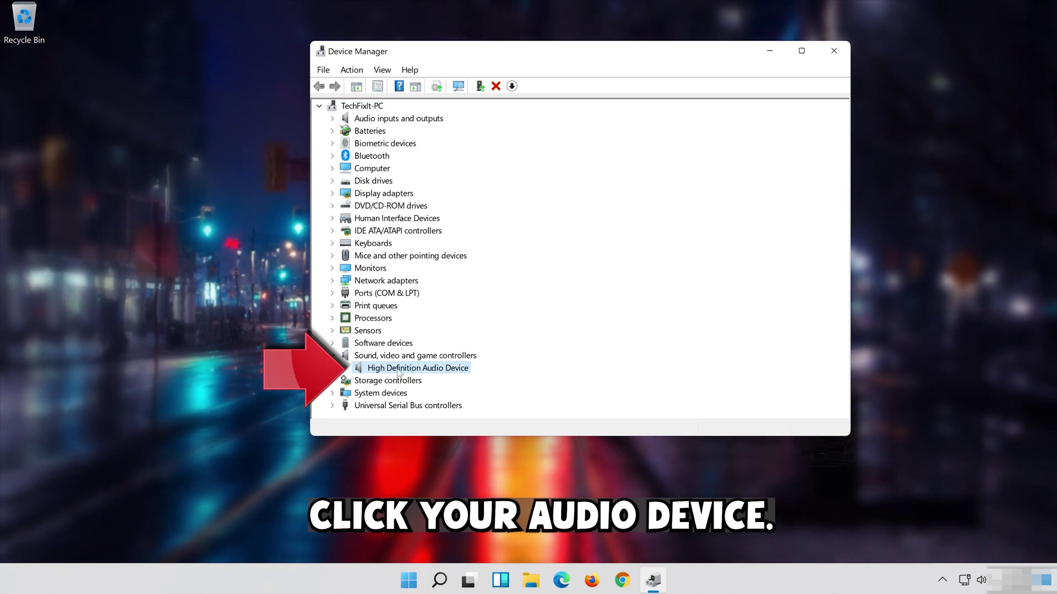
pyautogui.rightClick(441, 372)
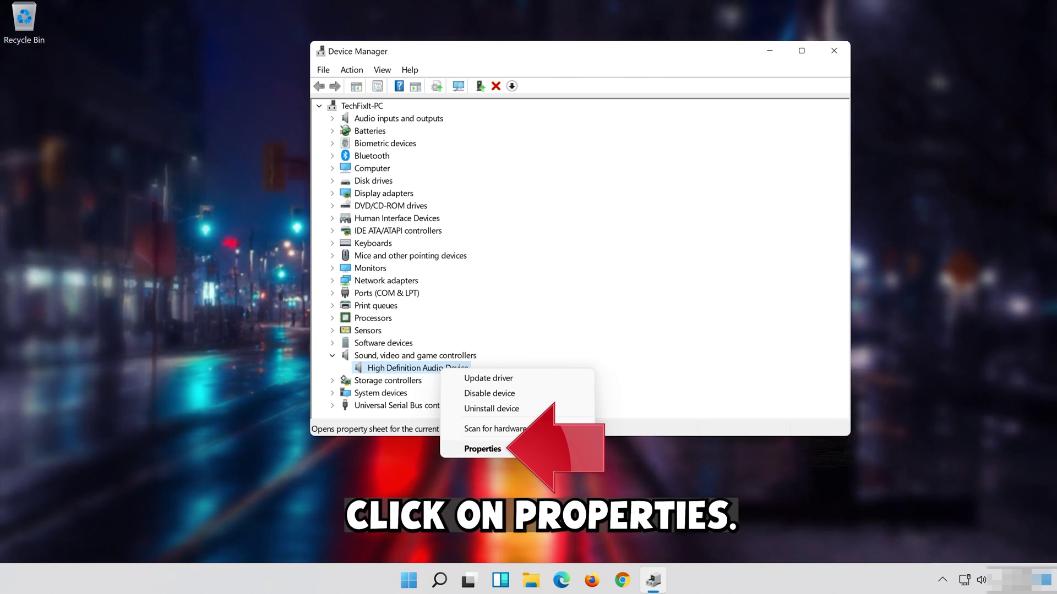
pyautogui.click(514, 449)
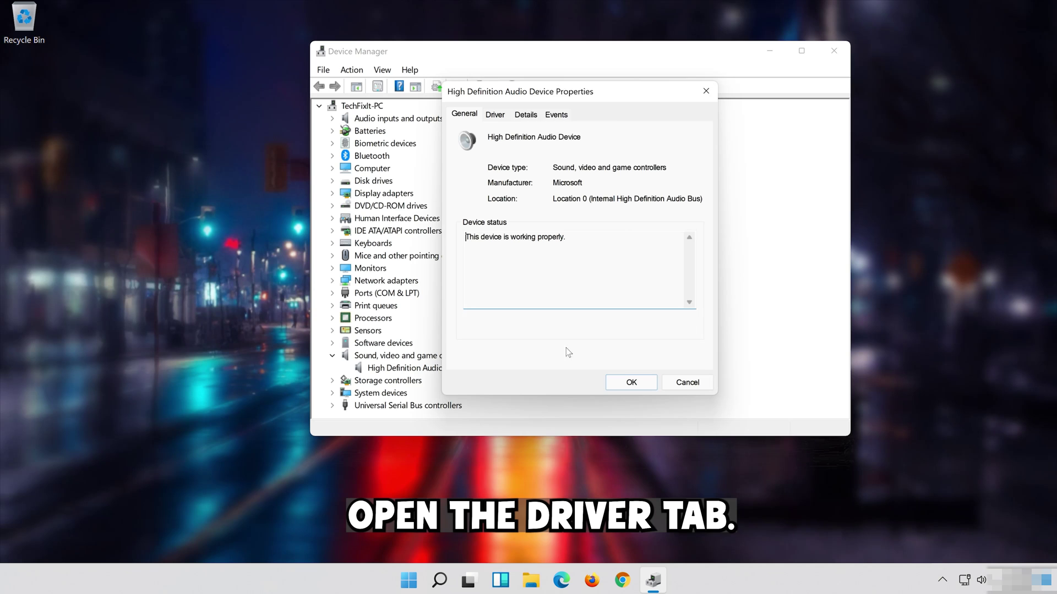
pyautogui.click(499, 115)
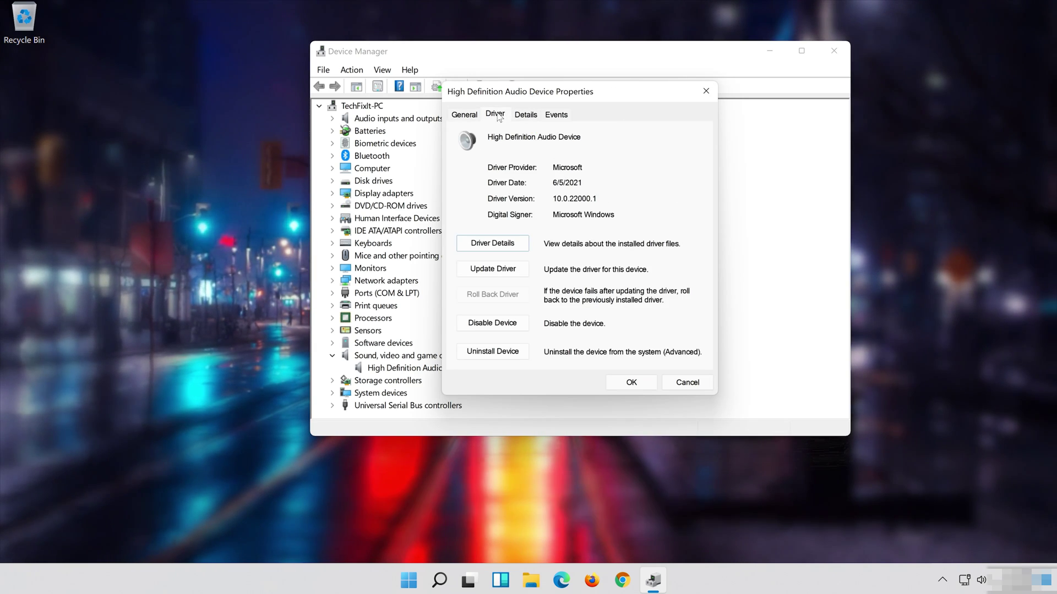
# Search automatically for an updated High Definition Audio Device driver and check for updates through Windows Update
pyautogui.click(495, 270)
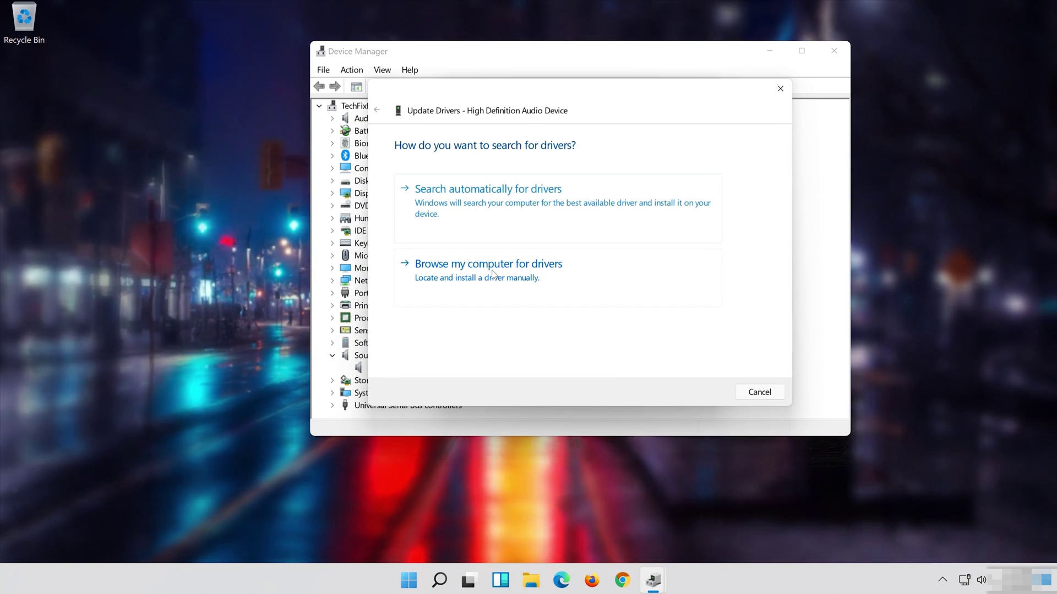
pyautogui.click(579, 212)
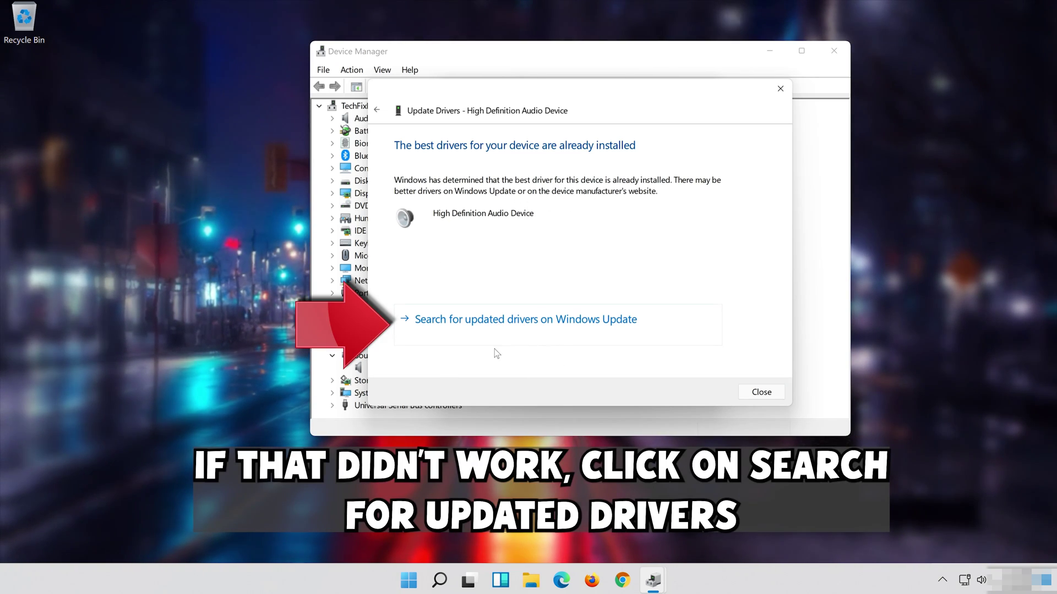
pyautogui.click(565, 335)
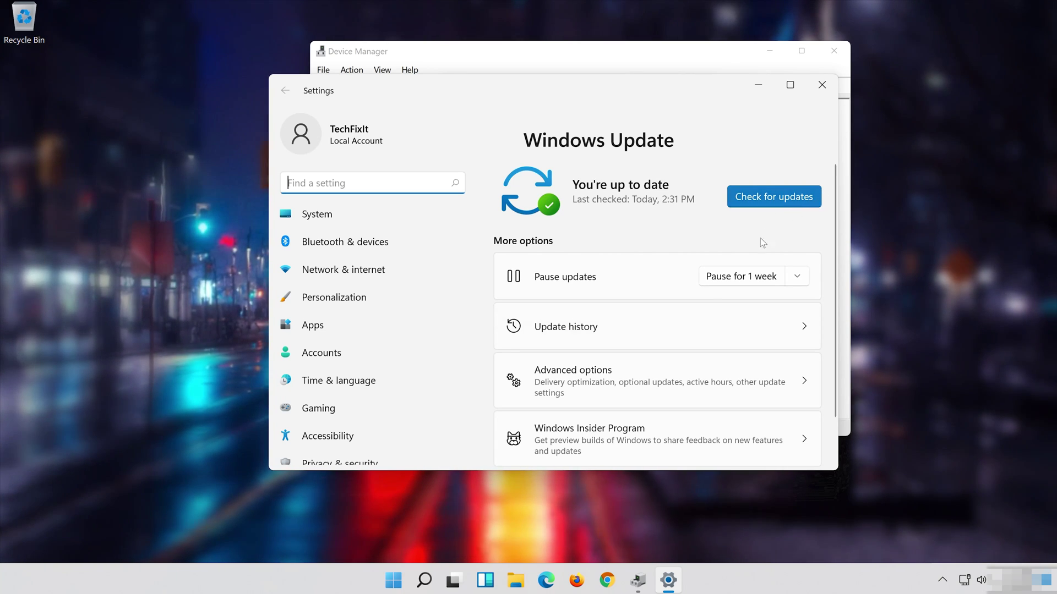
pyautogui.click(770, 197)
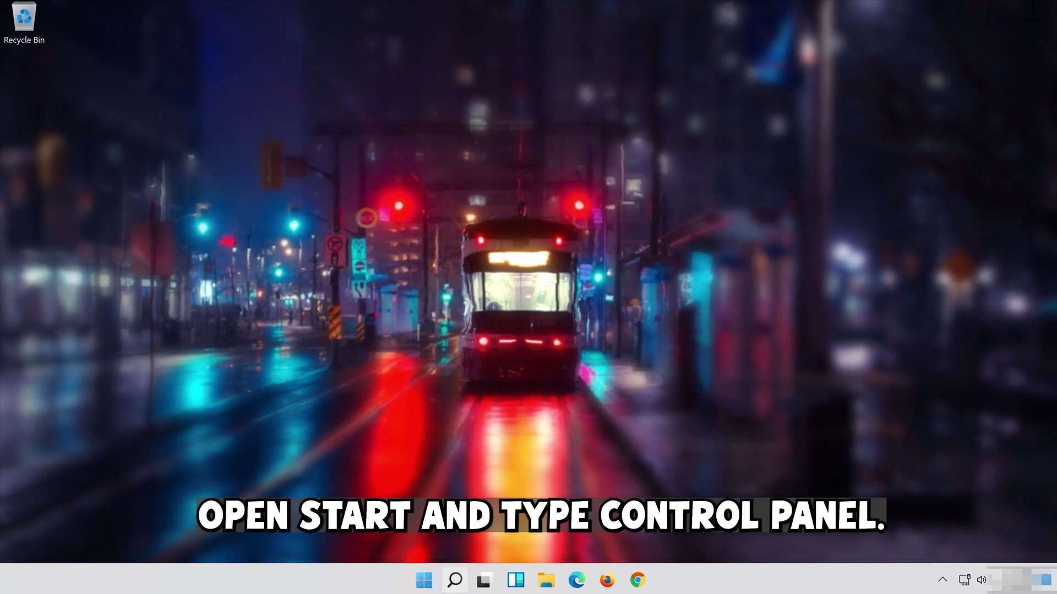
# Search Windows for "control panel" and open Control Panel
pyautogui.click(460, 590)
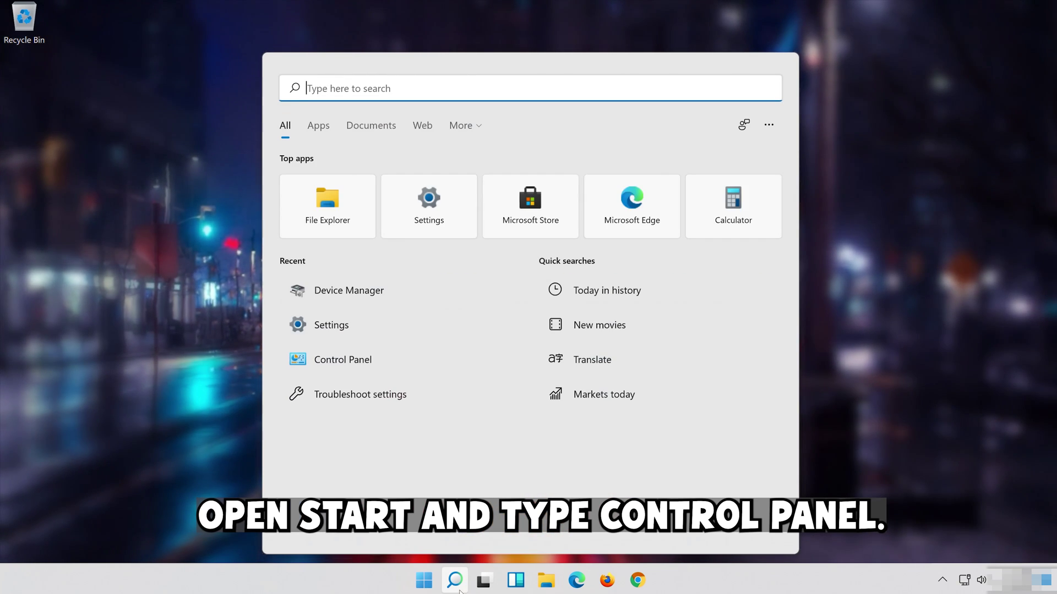
pyautogui.write('con')
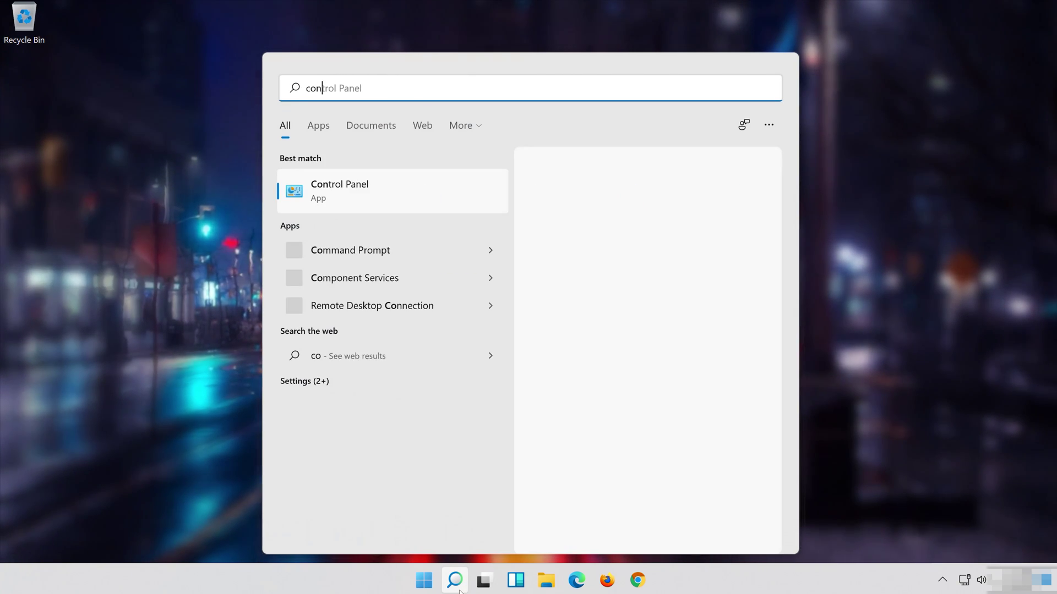
pyautogui.write('trol pa')
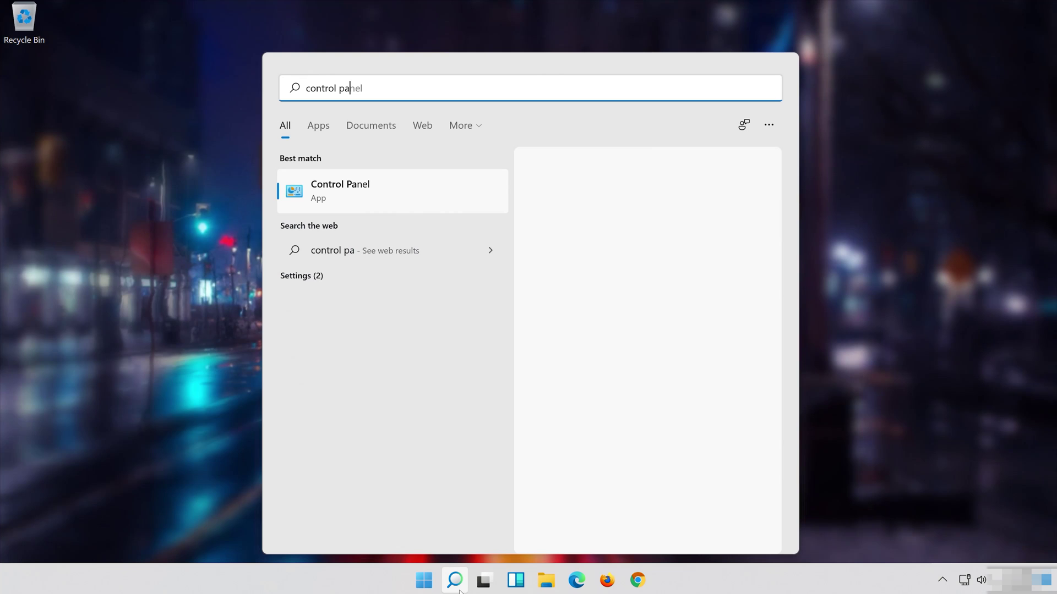
pyautogui.write('nel')
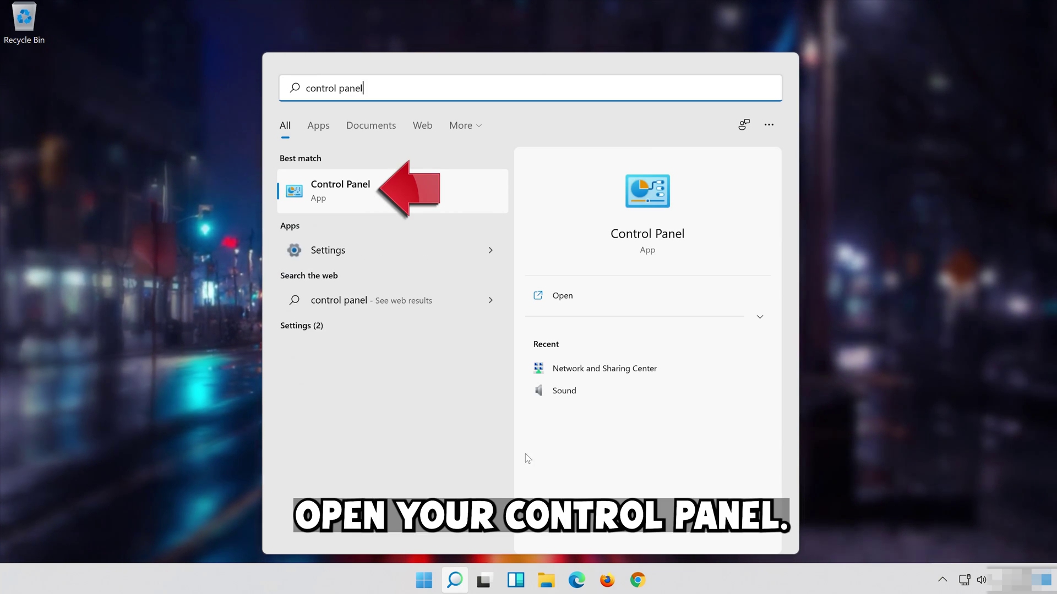
pyautogui.click(447, 191)
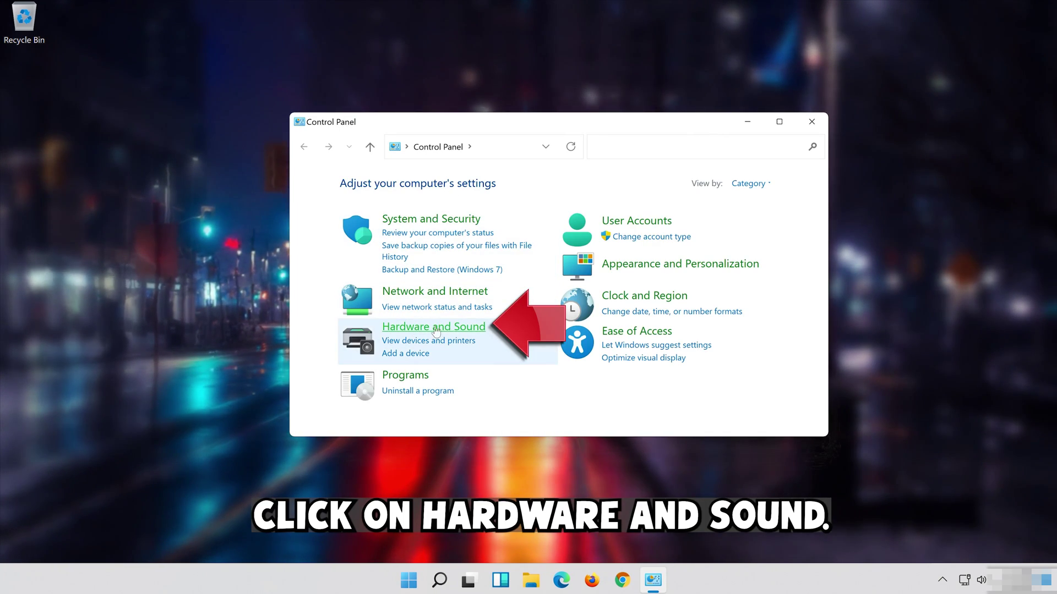
# Open the Sound dialog from Hardware and Sound, move it toward the middle of the desktop and close the Control Panel window
pyautogui.click(477, 325)
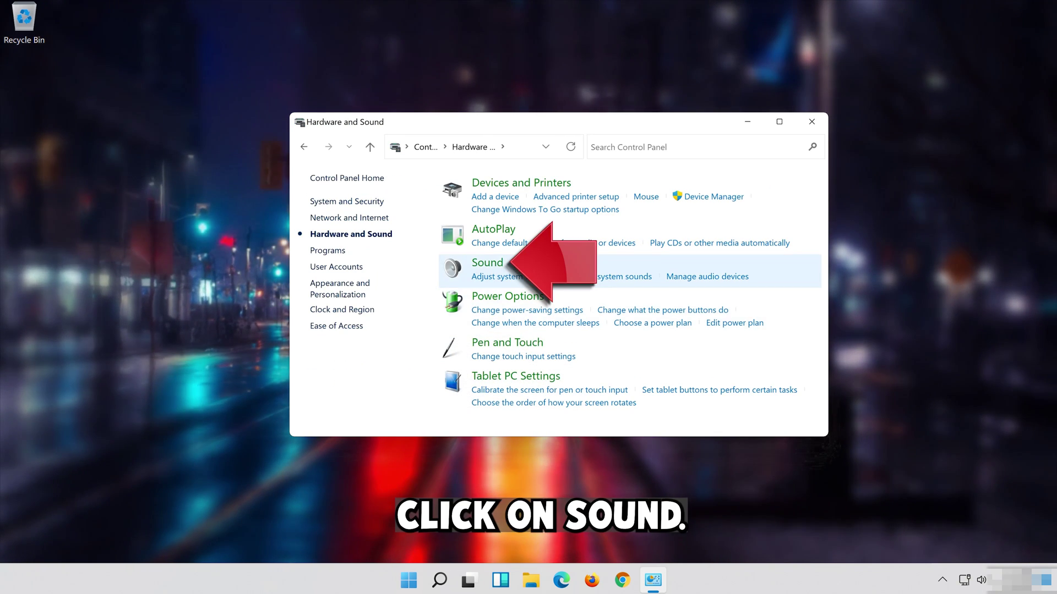
pyautogui.click(485, 264)
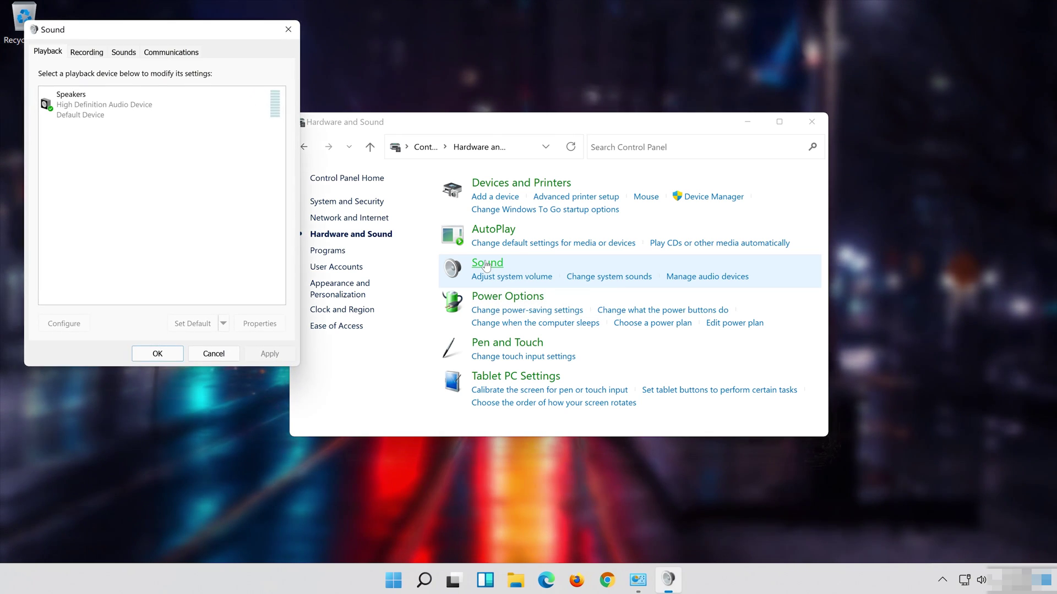
pyautogui.moveTo(166, 29); pyautogui.dragTo(552, 106)
pyautogui.click(790, 126)
pyautogui.click(810, 122)
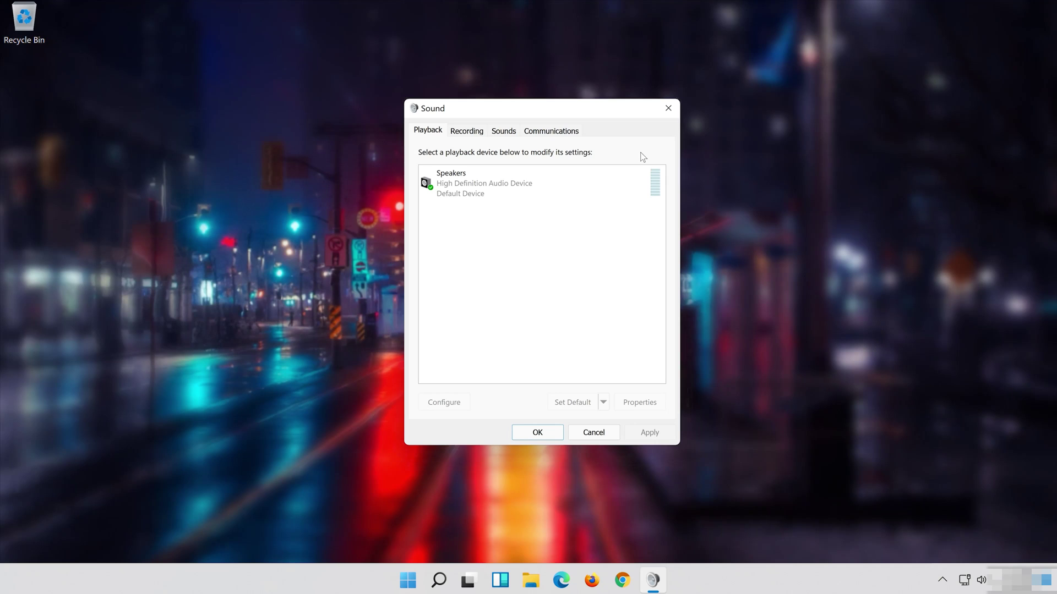
# Open the properties of the Speakers playback device and move the properties window over the Sound dialog
pyautogui.click(507, 176)
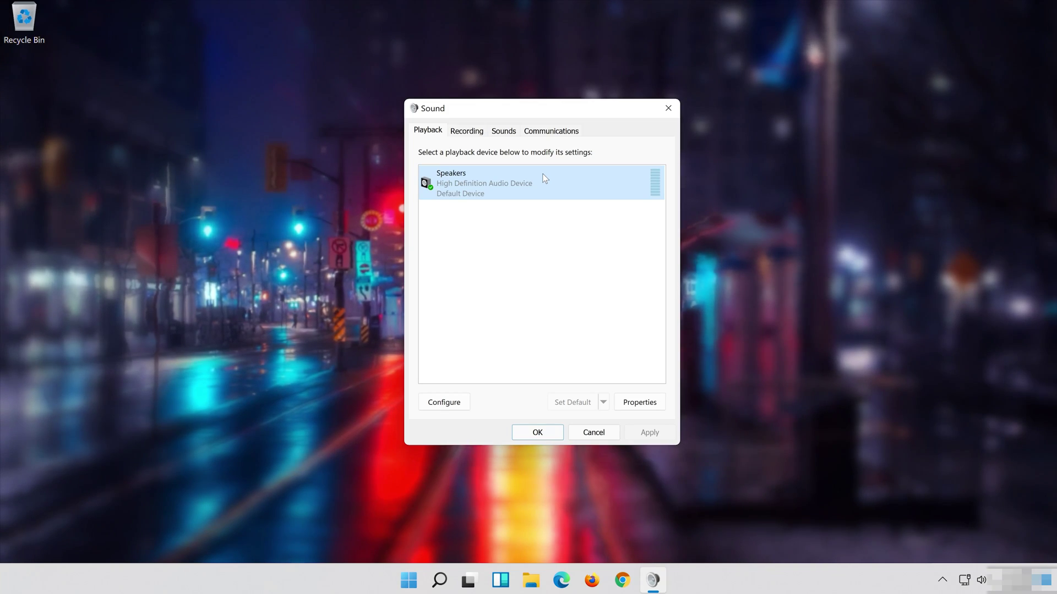
pyautogui.rightClick(545, 178)
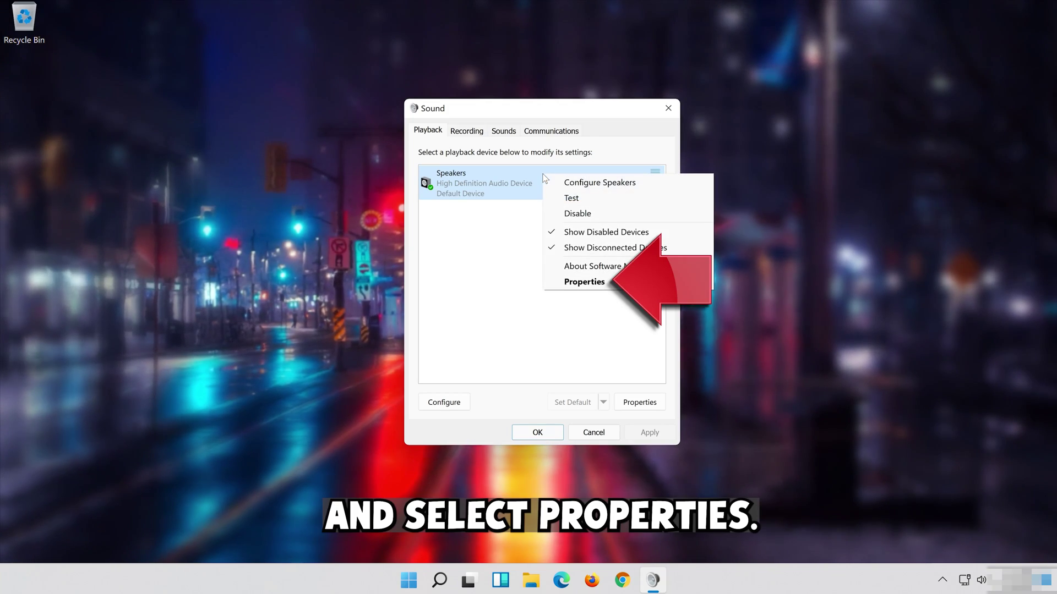
pyautogui.click(627, 285)
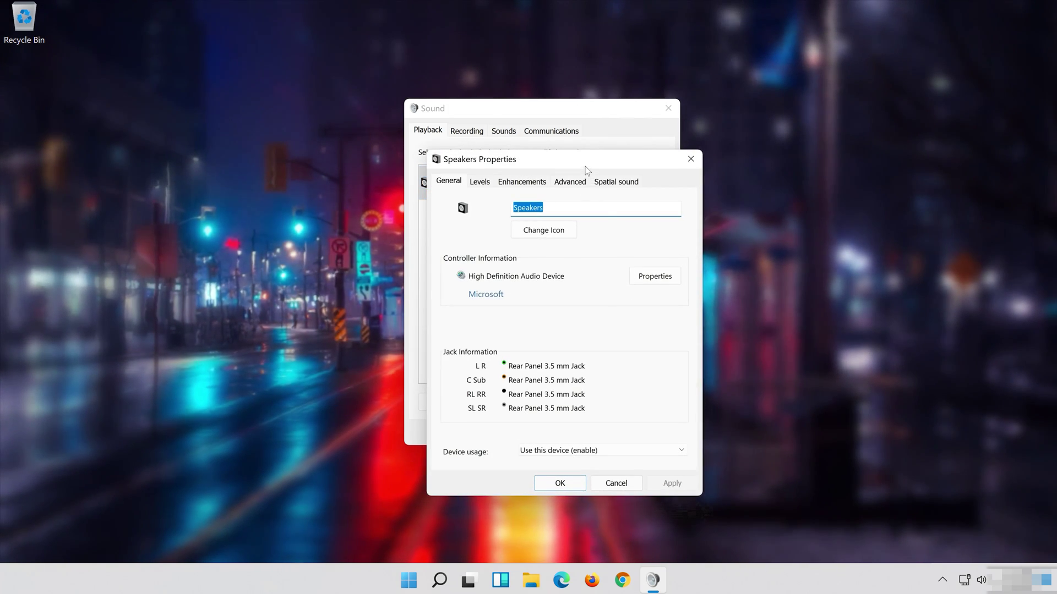
pyautogui.moveTo(587, 171); pyautogui.dragTo(566, 116)
# Disable all enhancements for the Speakers, apply the change and close both the properties window and the Sound dialog
pyautogui.click(520, 128)
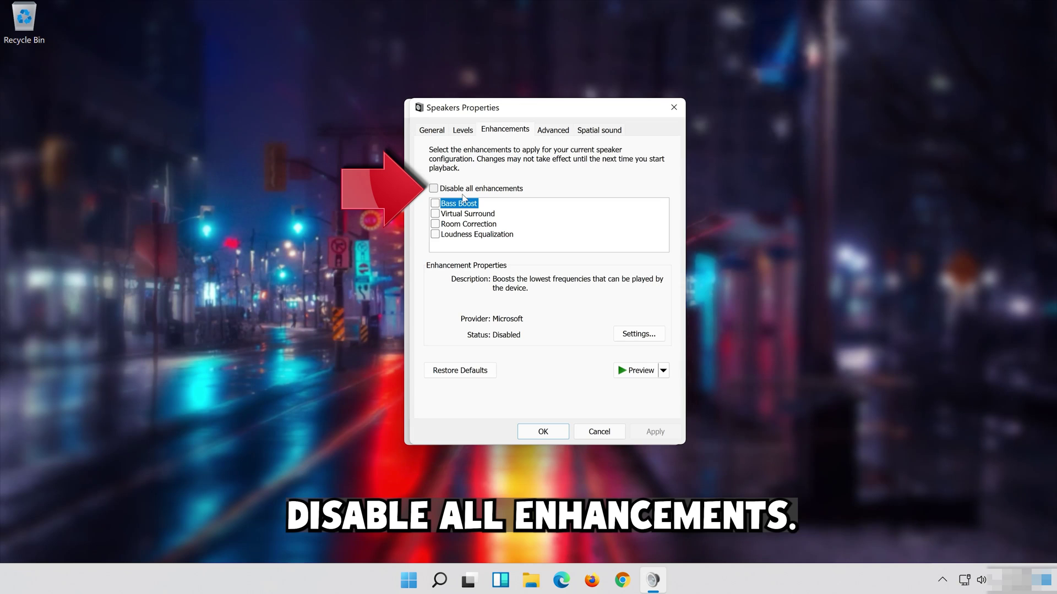
pyautogui.click(434, 189)
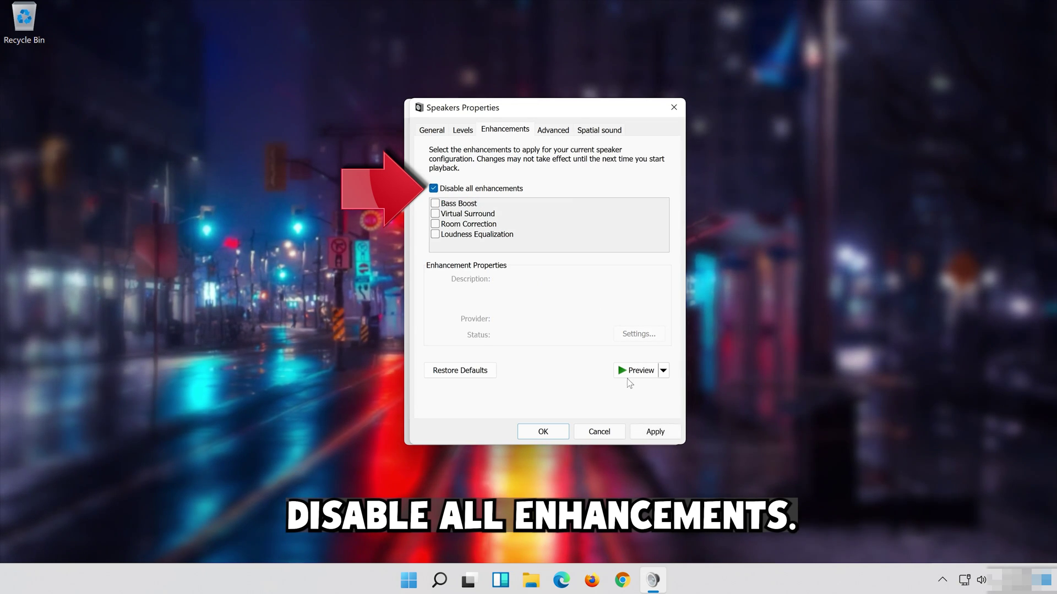
pyautogui.click(666, 430)
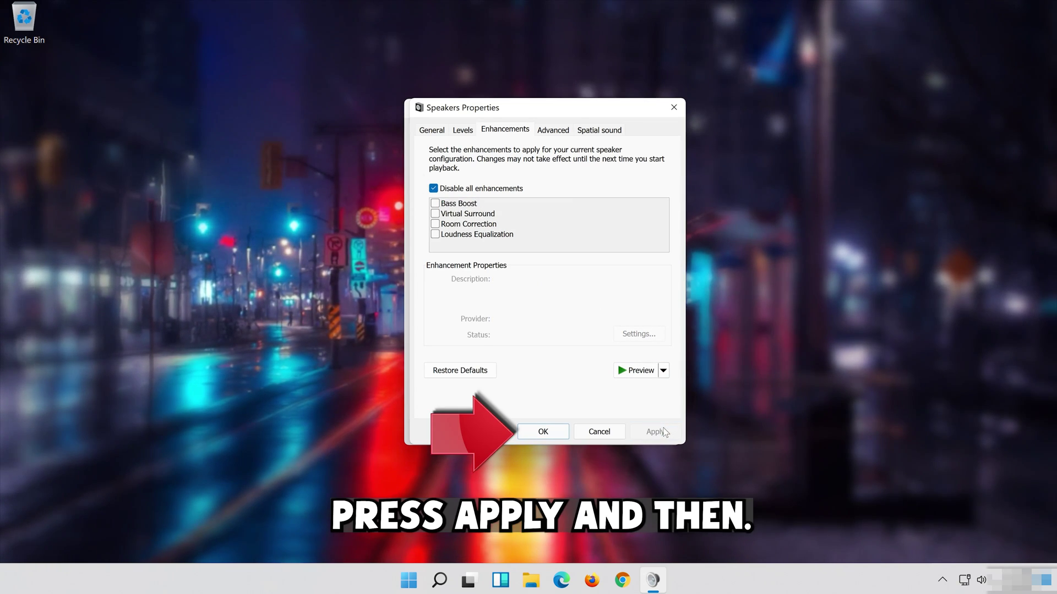
pyautogui.click(563, 429)
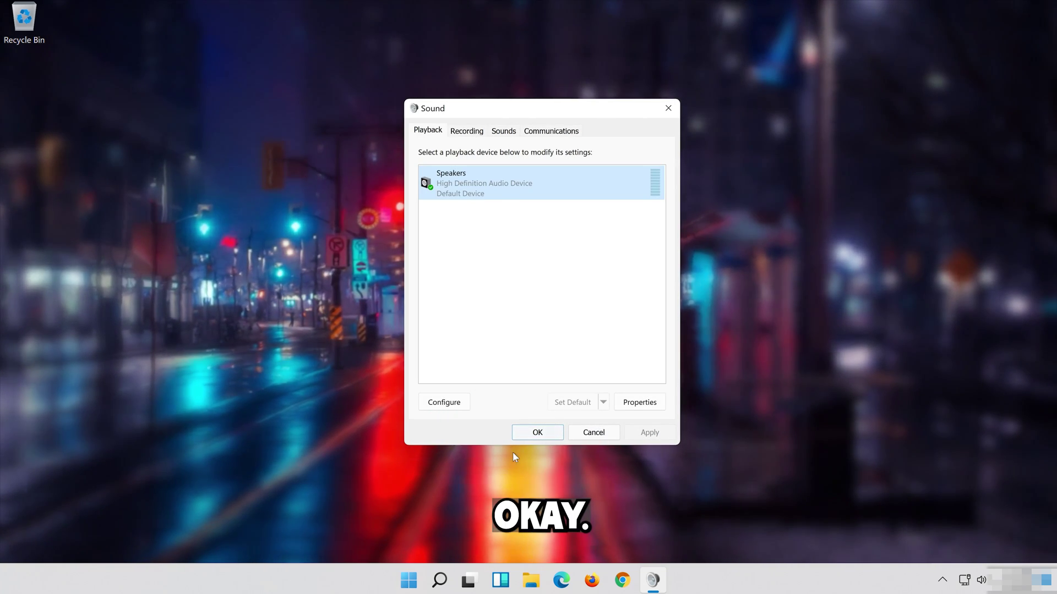
pyautogui.click(539, 433)
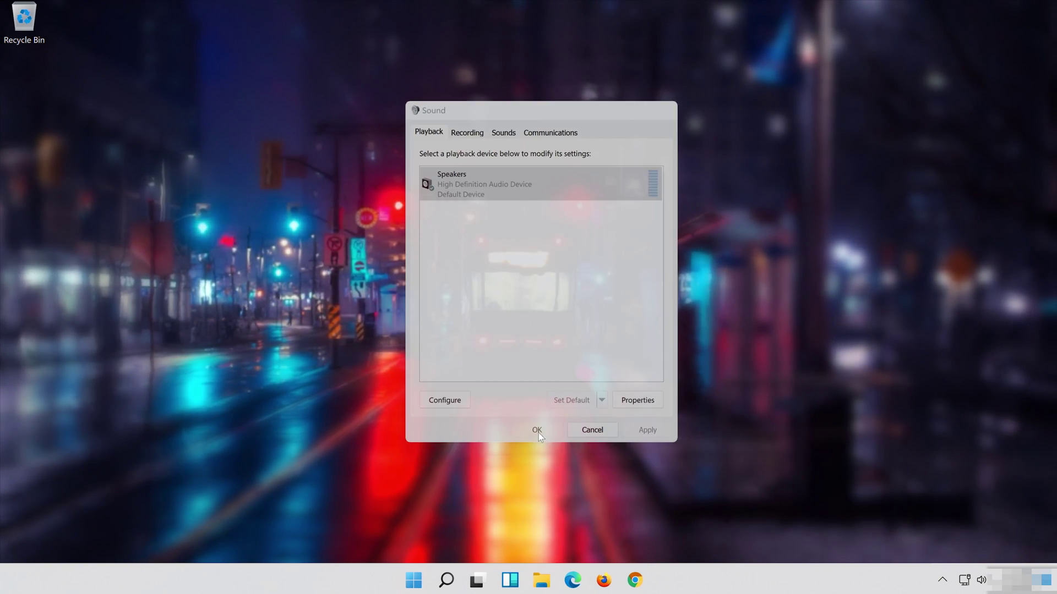